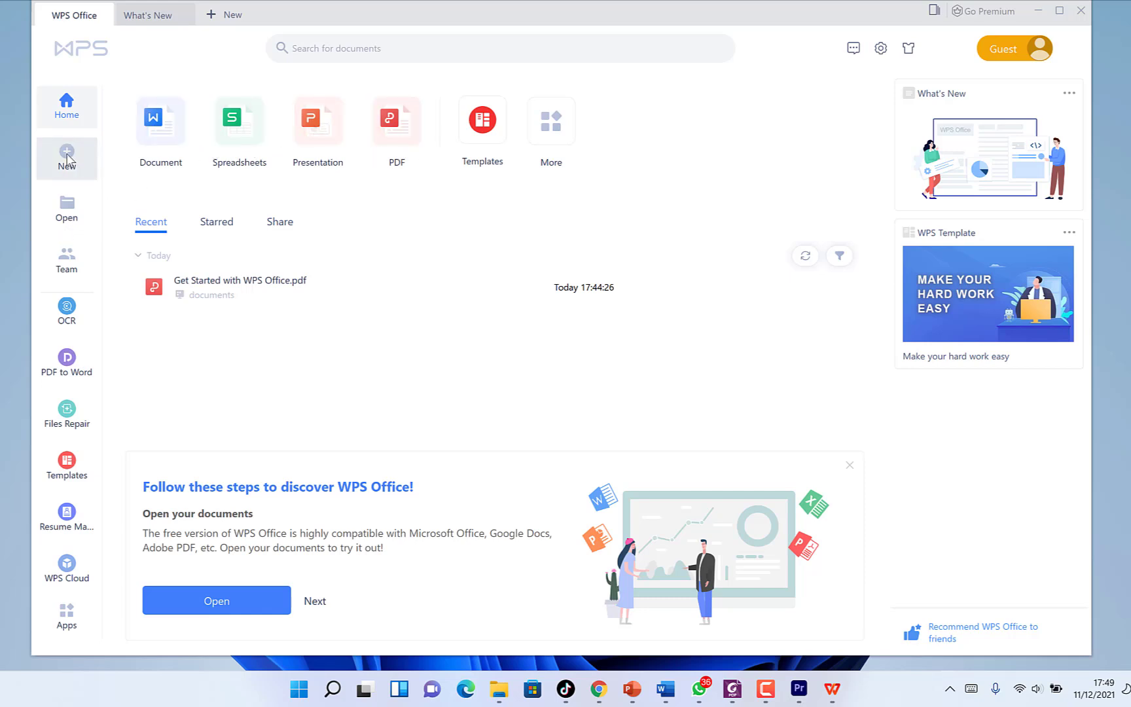
Choose Document on the home screen to see the new-document template gallery
left_click(170, 130)
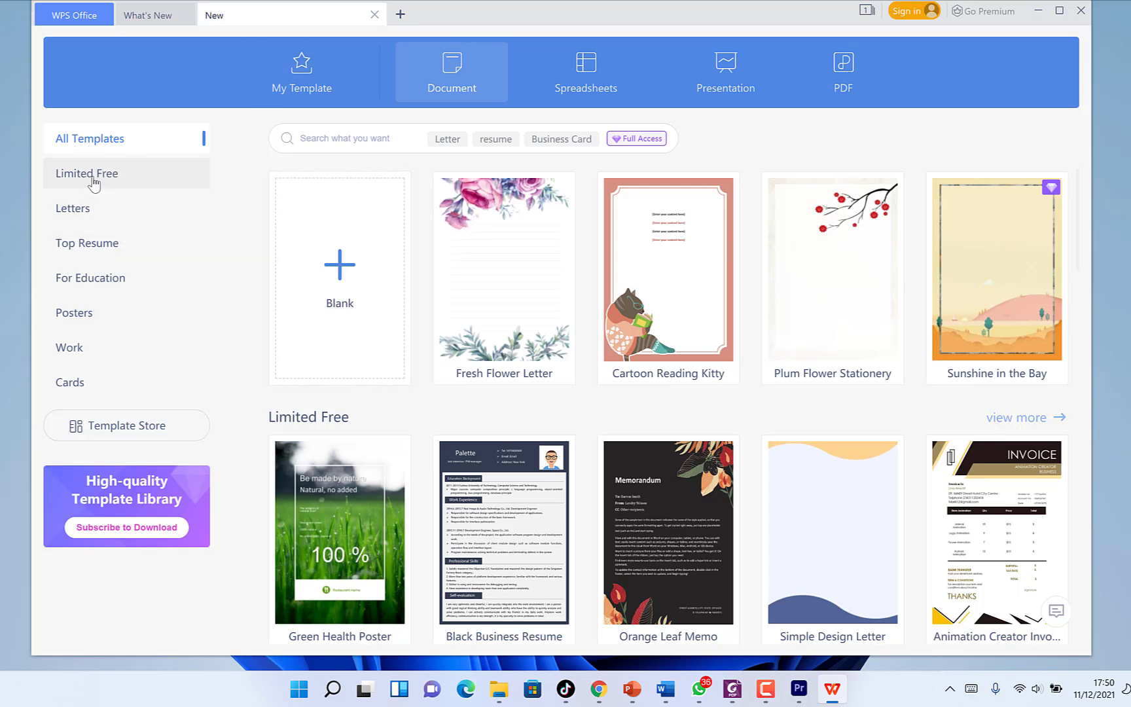
Browse the Letters, Top Resume, For Education, Posters, Work and Cards template categories, then return to all document templates
left_click(105, 214)
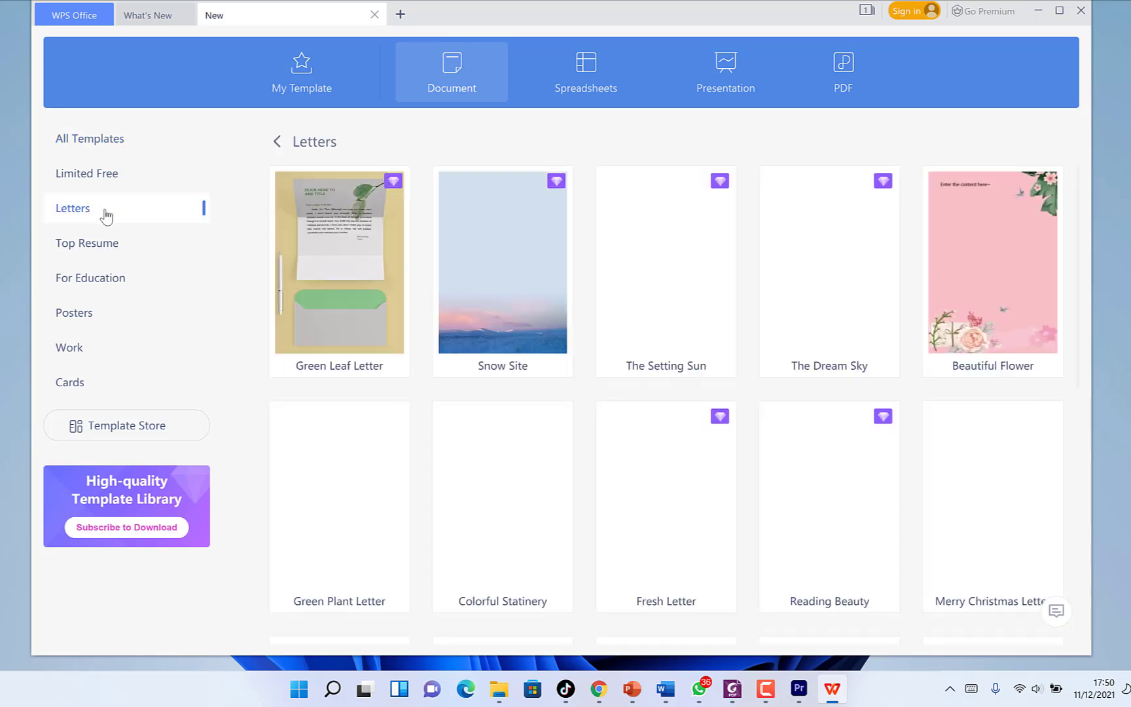
scroll(476, 234, "down", 1)
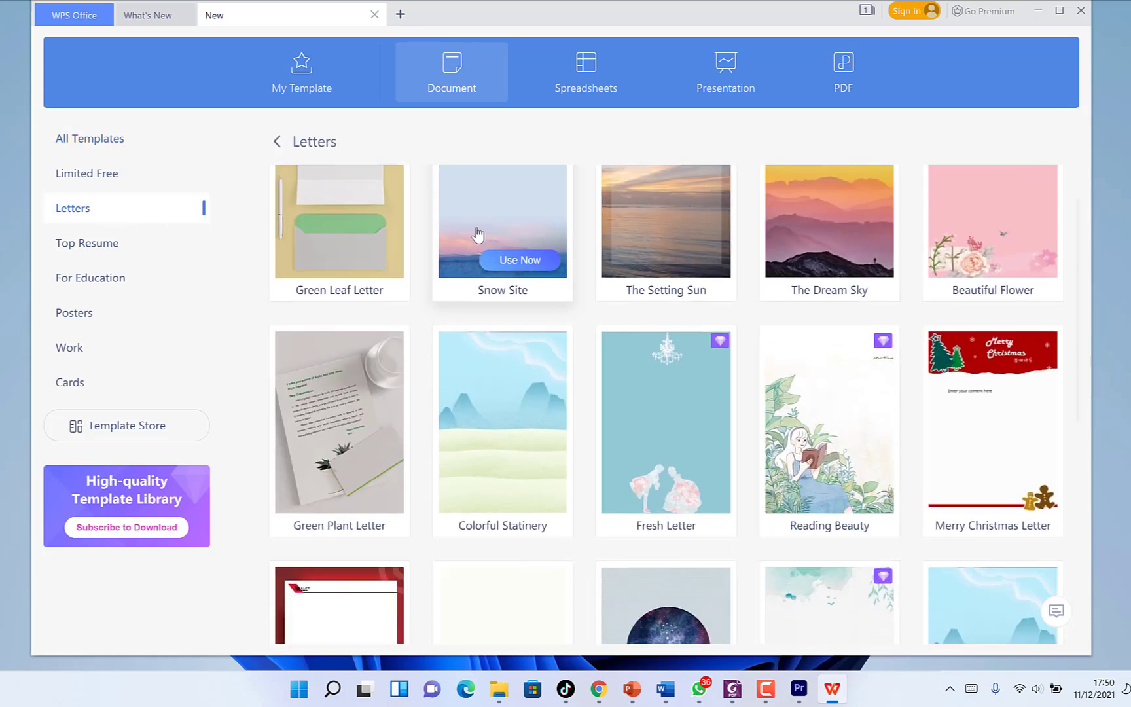
scroll(476, 233, "down", 5)
left_click(100, 239)
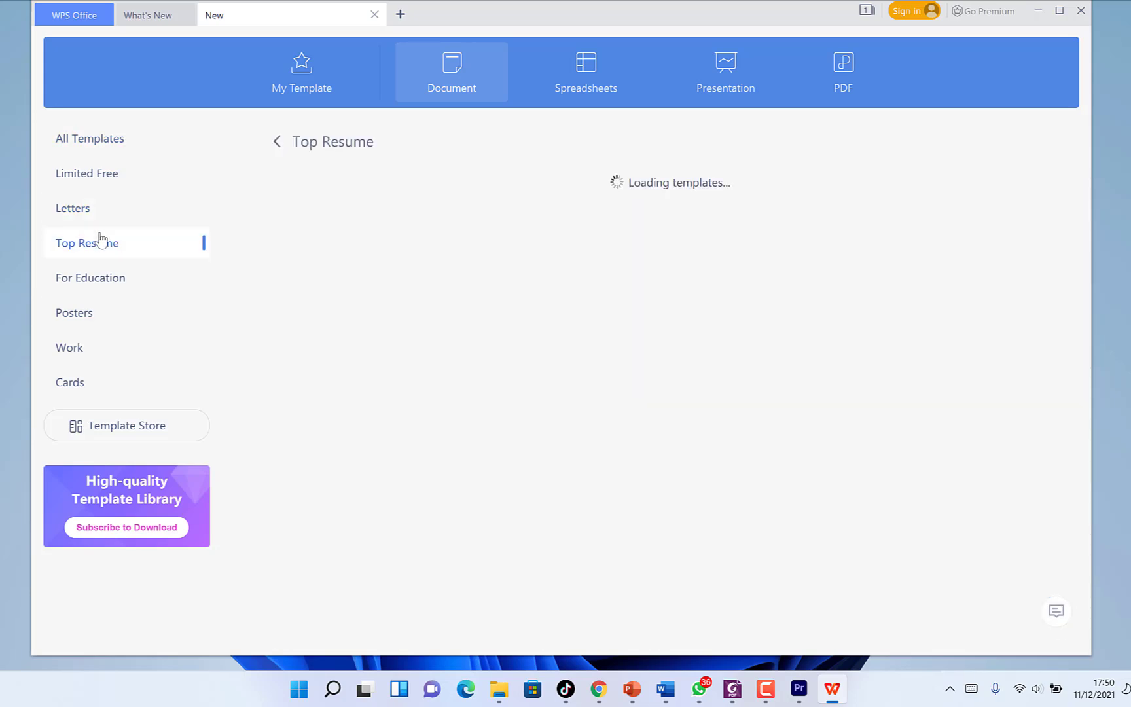
scroll(576, 240, "down", 2)
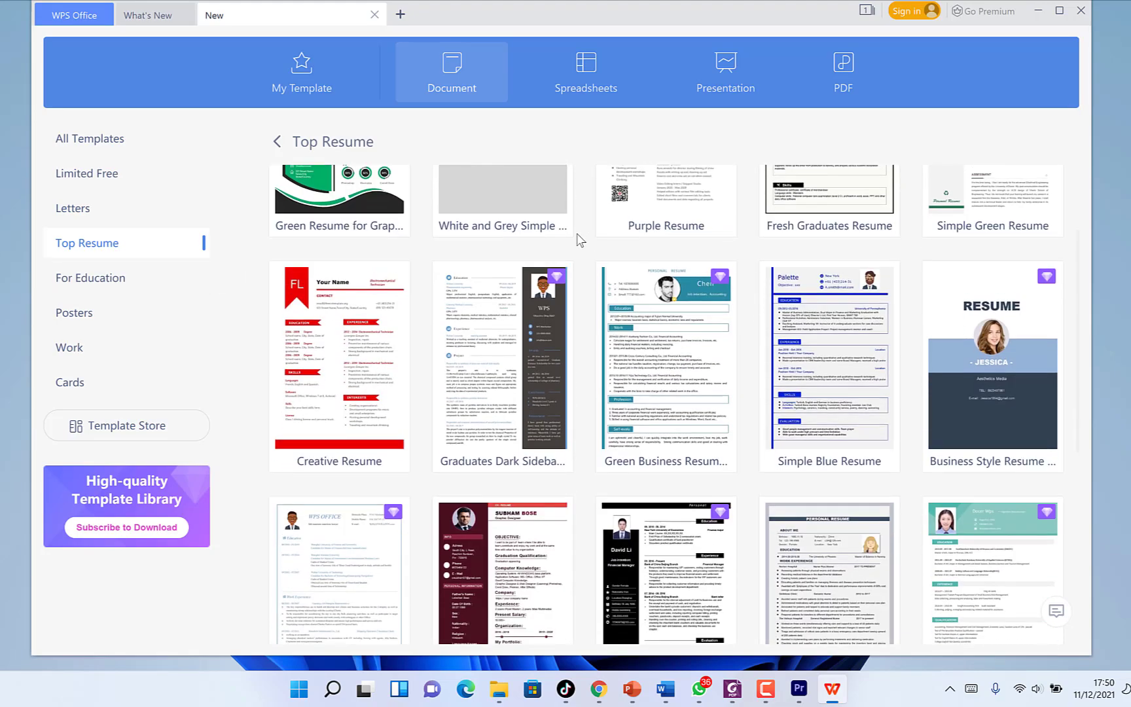
scroll(579, 239, "down", 2)
scroll(579, 239, "down", 1)
scroll(578, 238, "down", 2)
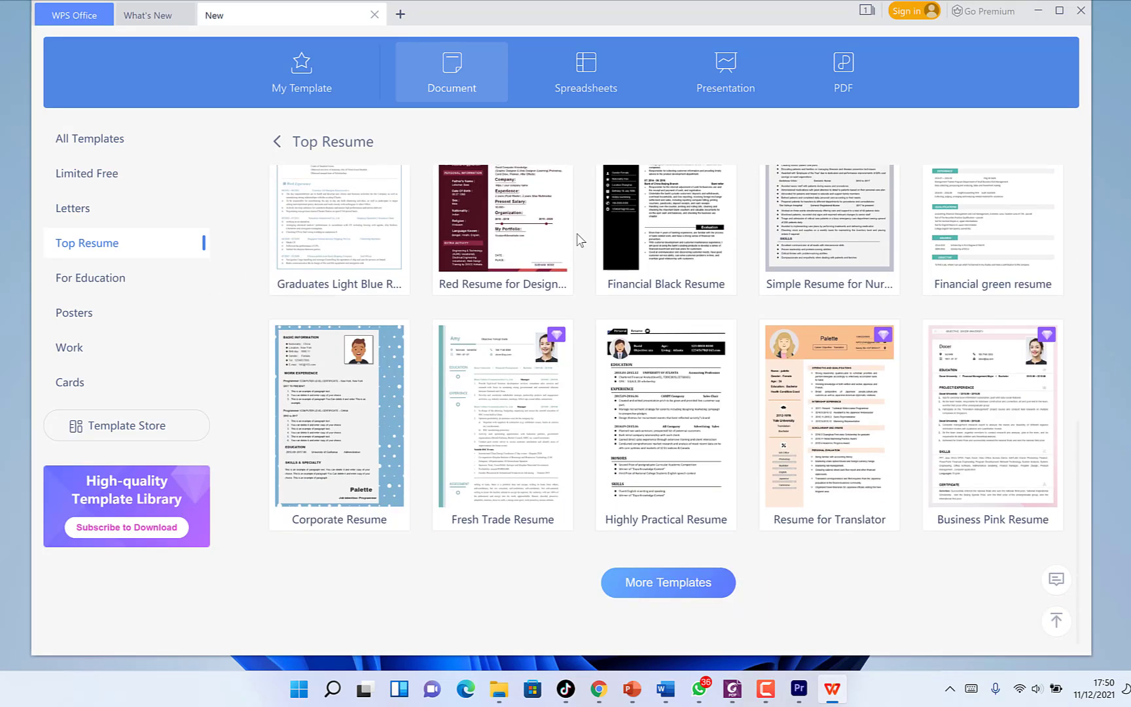
scroll(579, 239, "up", 3)
scroll(578, 239, "up", 2)
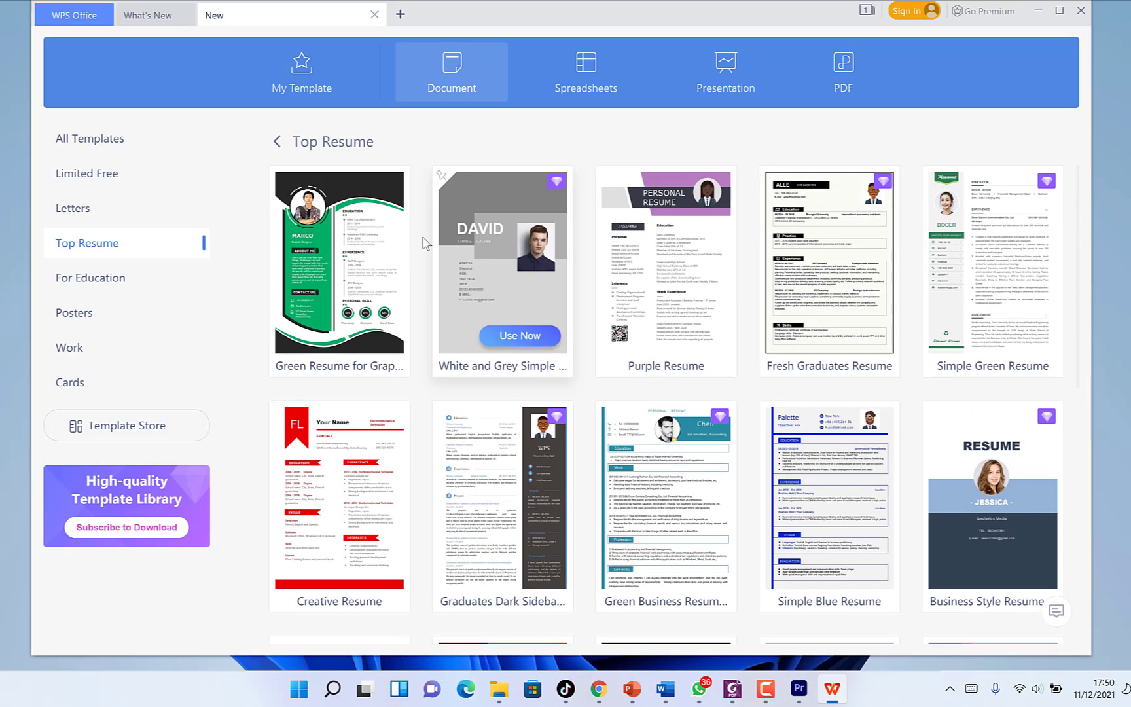
left_click(134, 292)
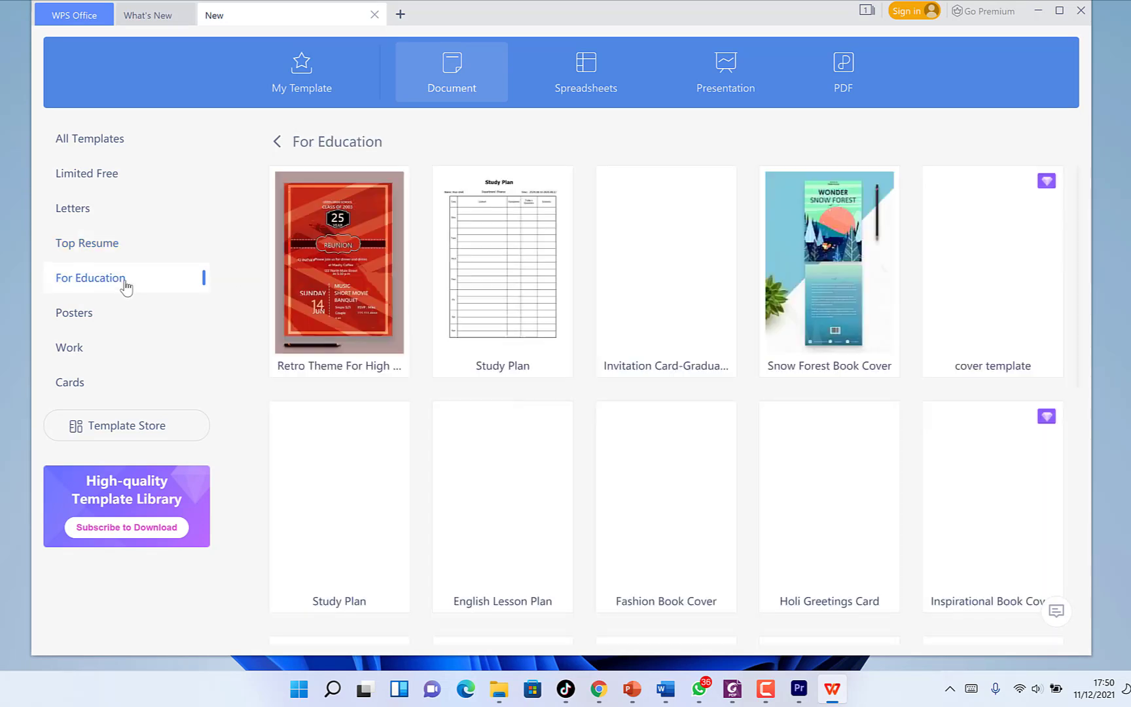
mouse_move(666, 262)
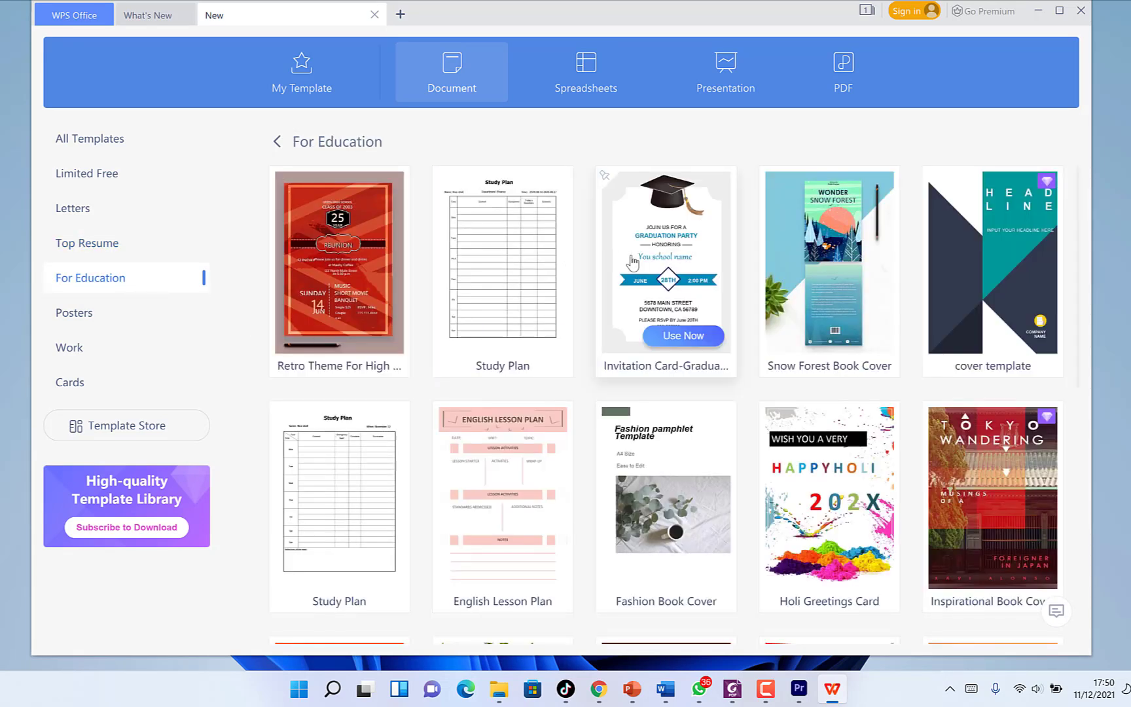
scroll(632, 262, "down", 2)
scroll(632, 262, "down", 2)
scroll(633, 262, "down", 2)
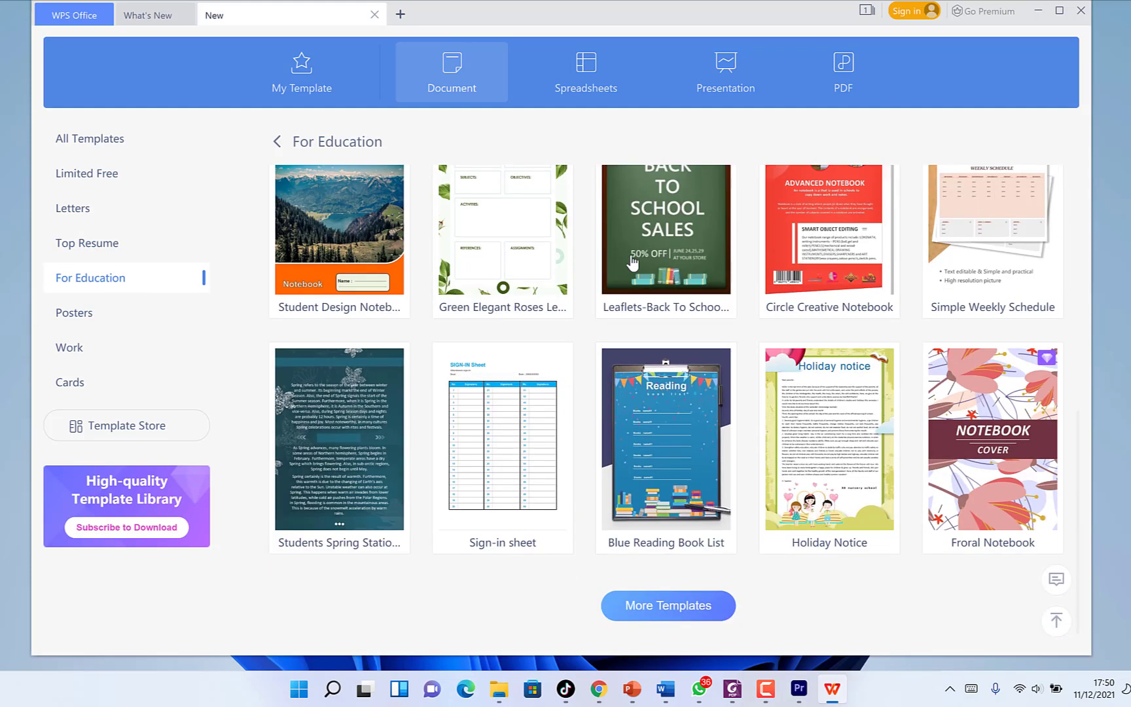
scroll(442, 265, "up", 5)
scroll(407, 281, "up", 1)
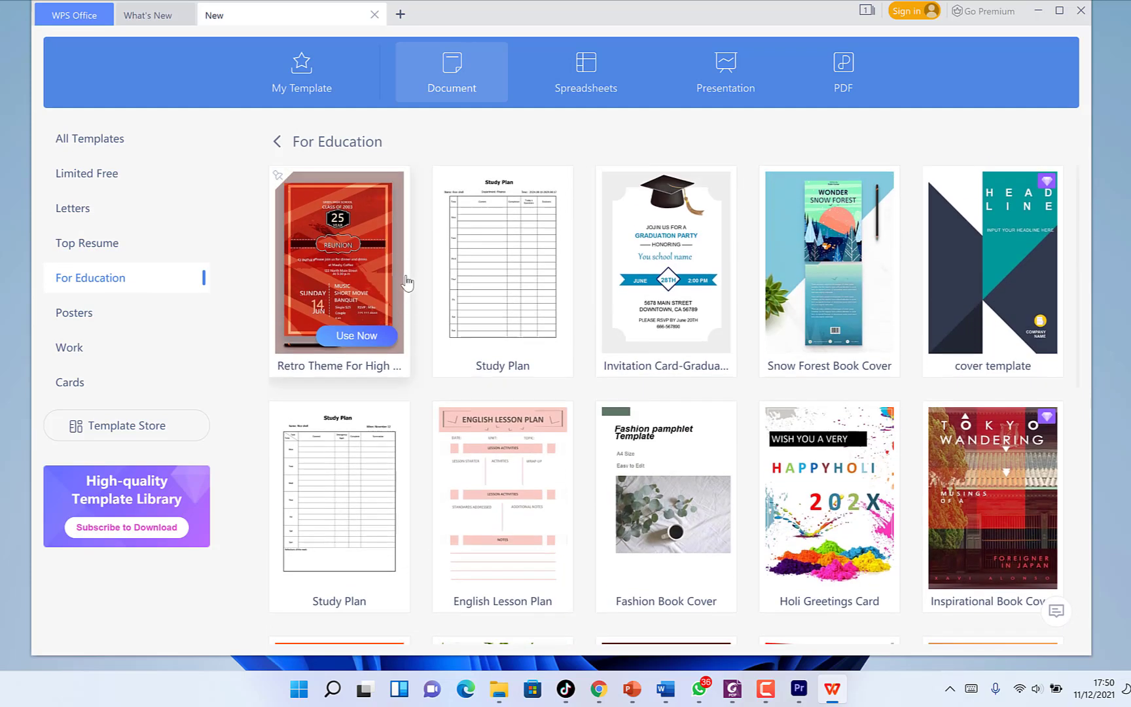
left_click(61, 320)
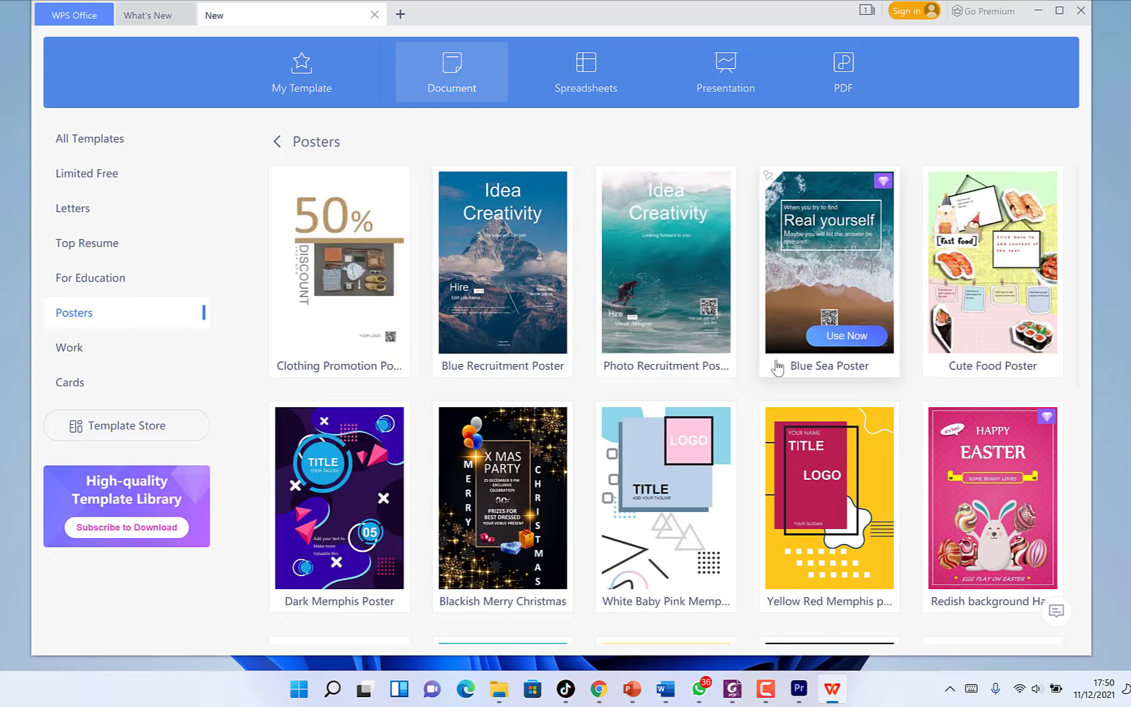
scroll(777, 364, "down", 1)
scroll(776, 364, "down", 2)
scroll(776, 364, "down", 2)
scroll(776, 364, "down", 2)
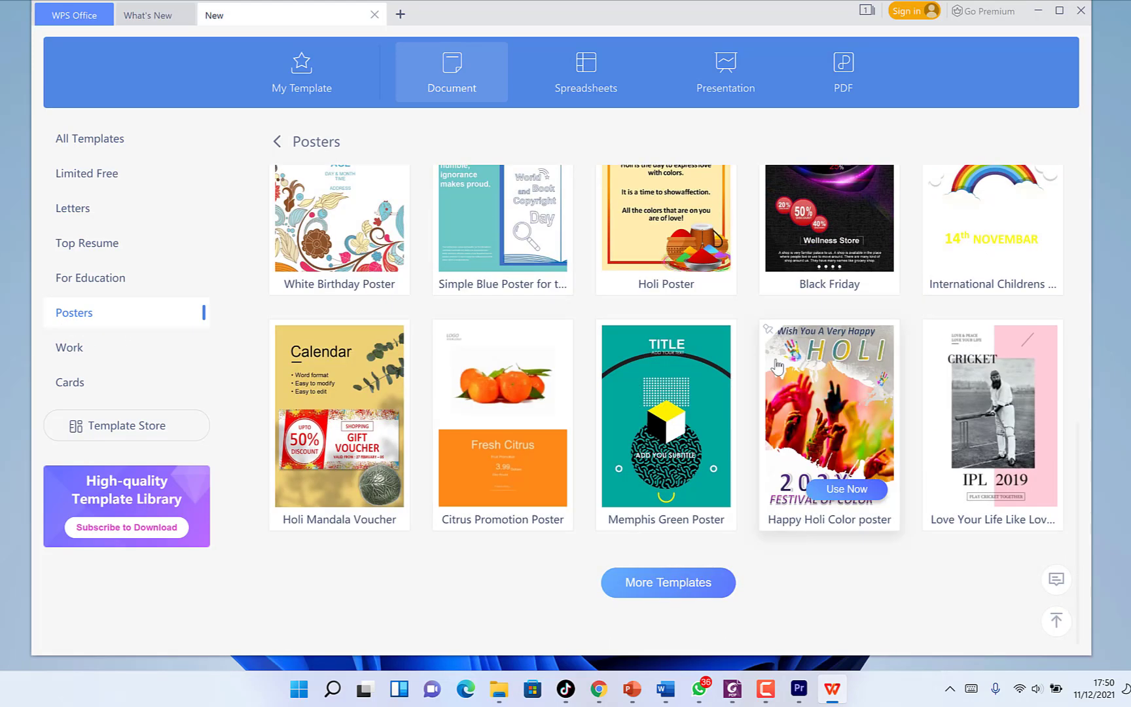
scroll(776, 365, "up", 3)
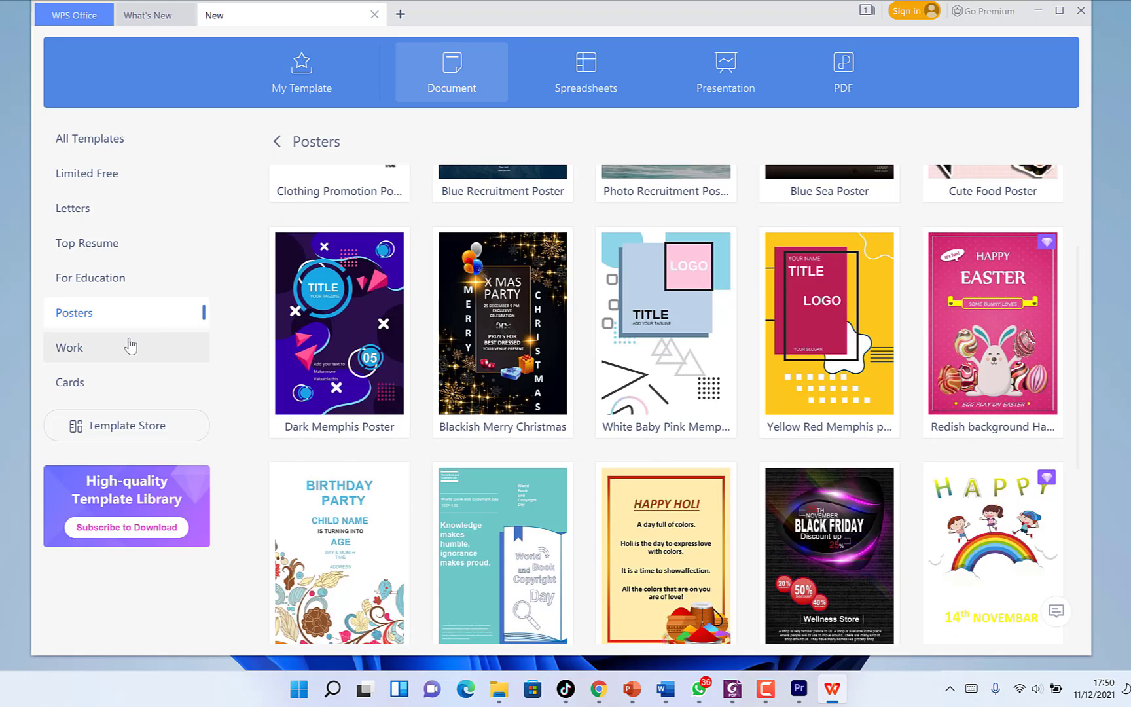
left_click(128, 352)
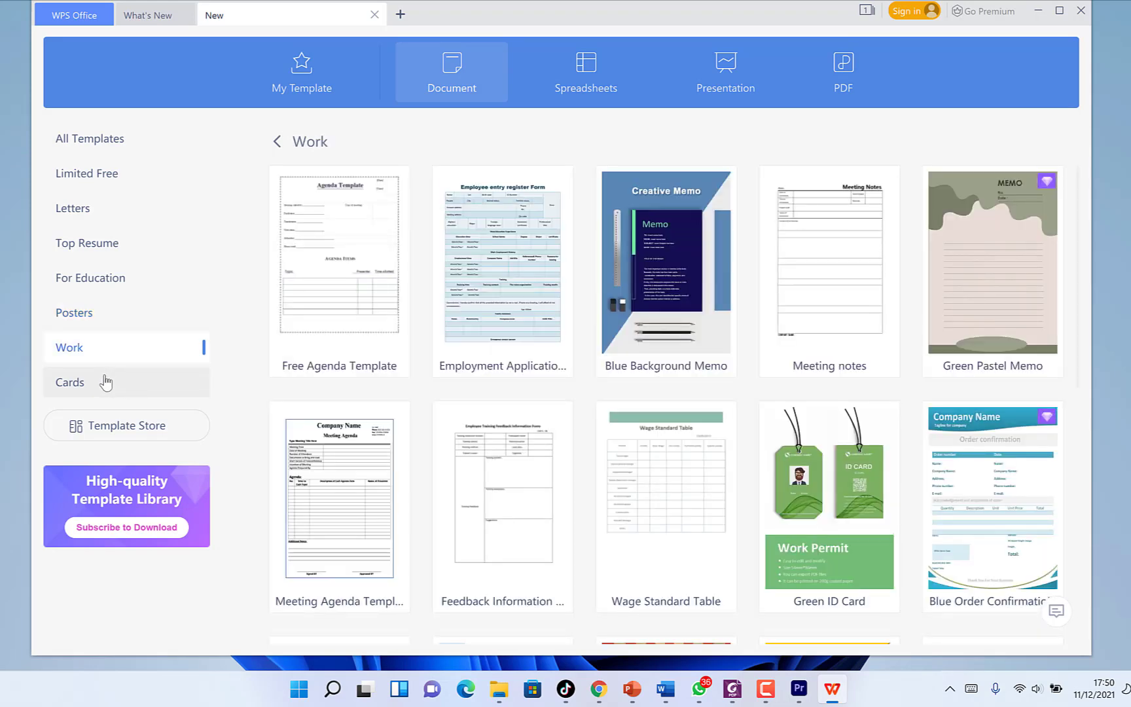
left_click(103, 389)
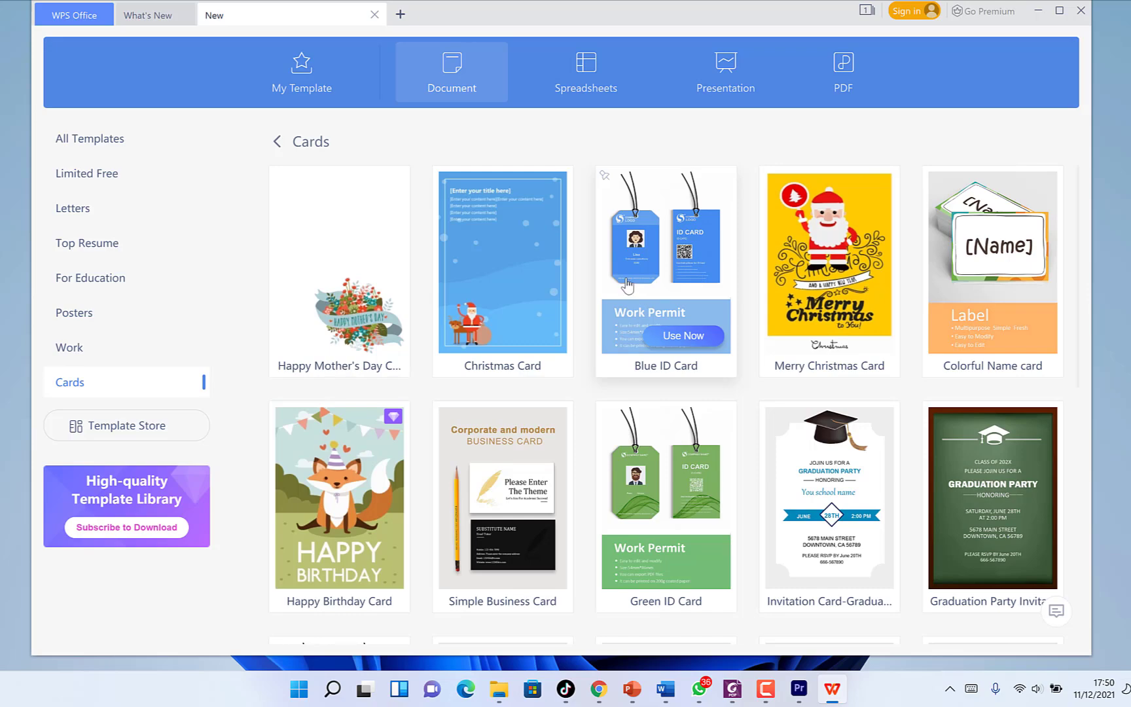
scroll(627, 284, "down", 5)
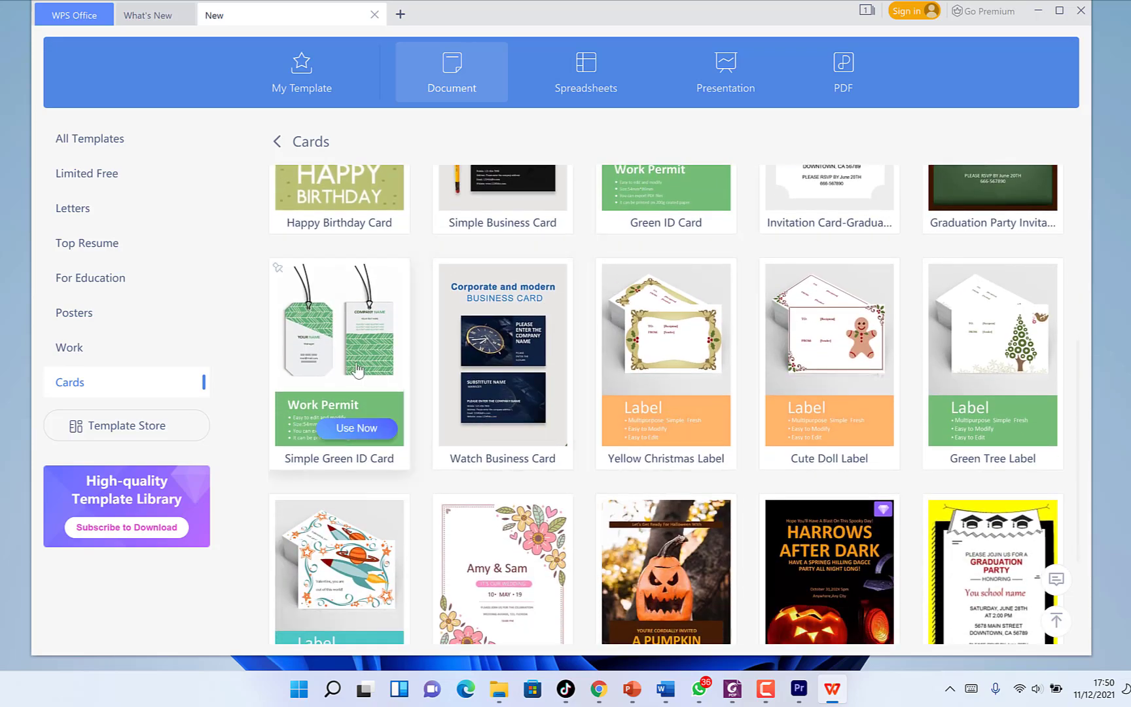
scroll(389, 358, "up", 5)
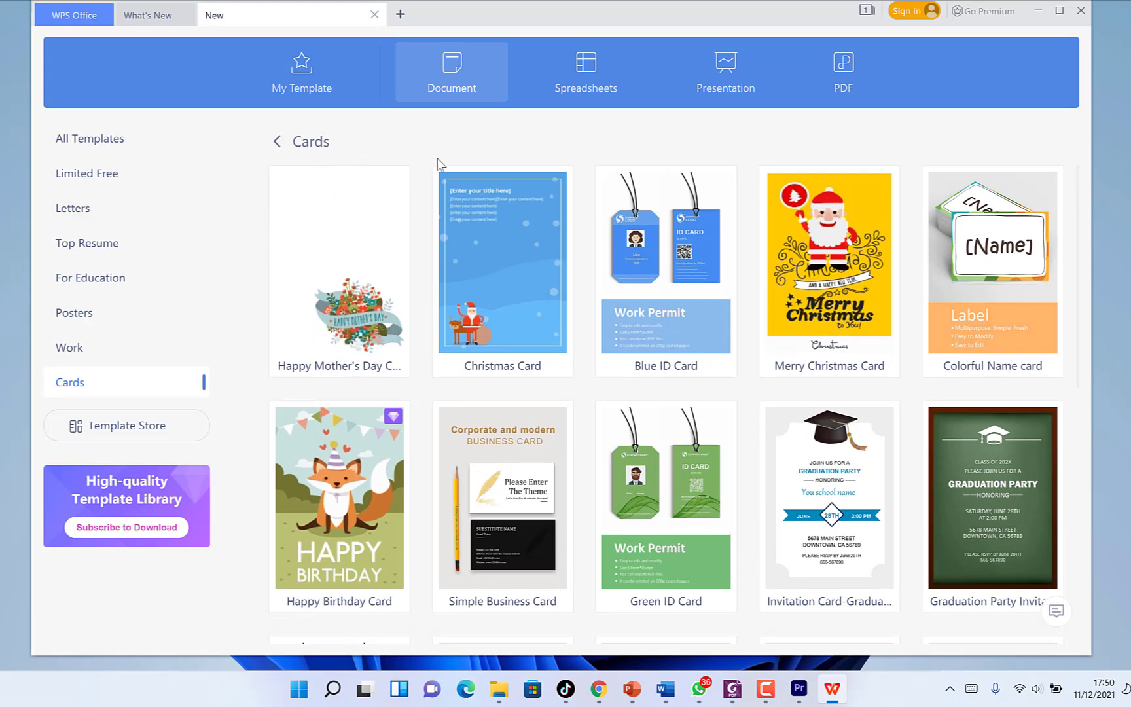
left_click(441, 71)
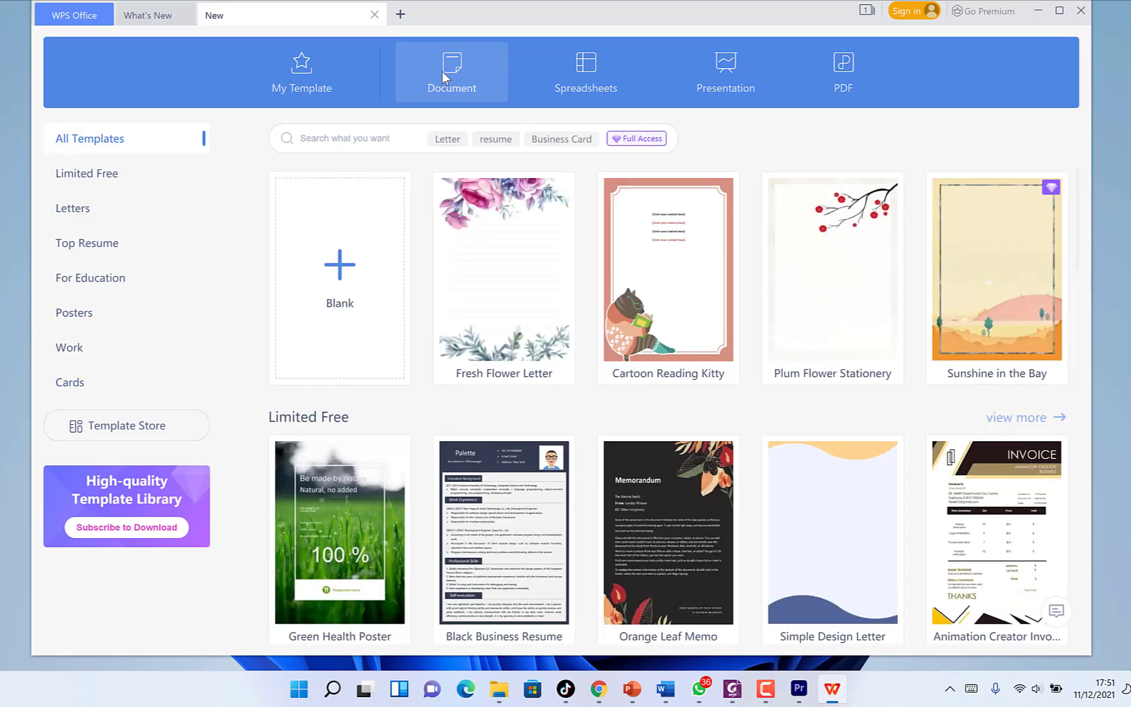
Create a blank document, glance at its file menu, and bring up the Insert tools
left_click(330, 300)
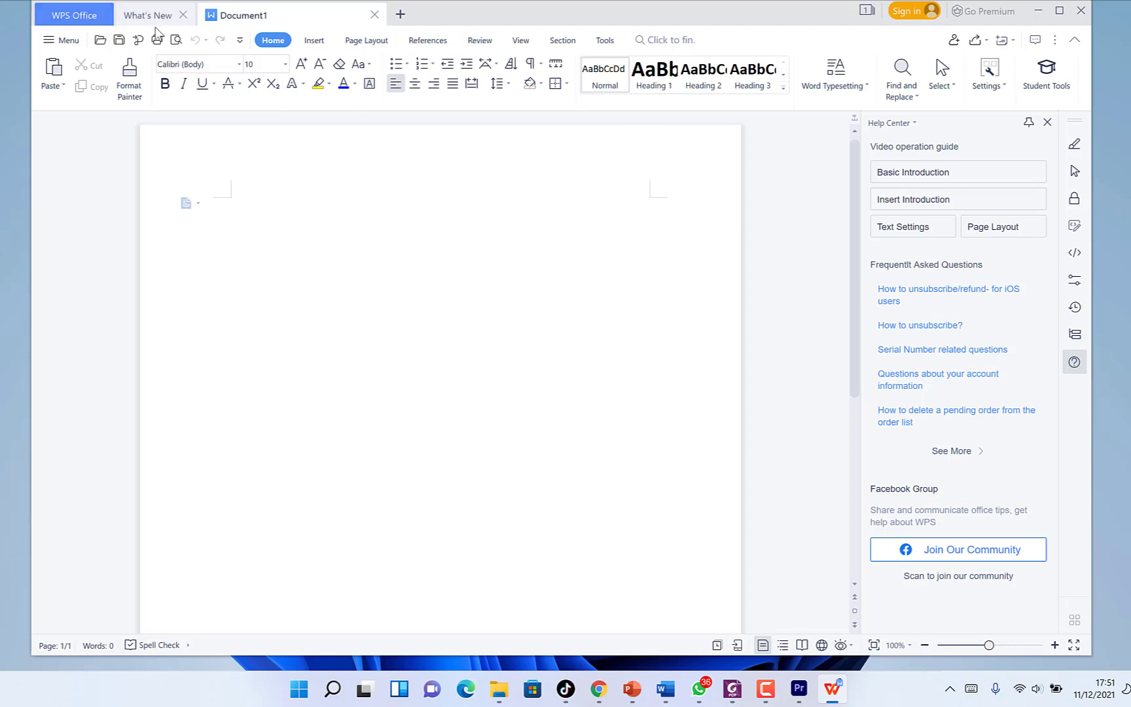
left_click(61, 41)
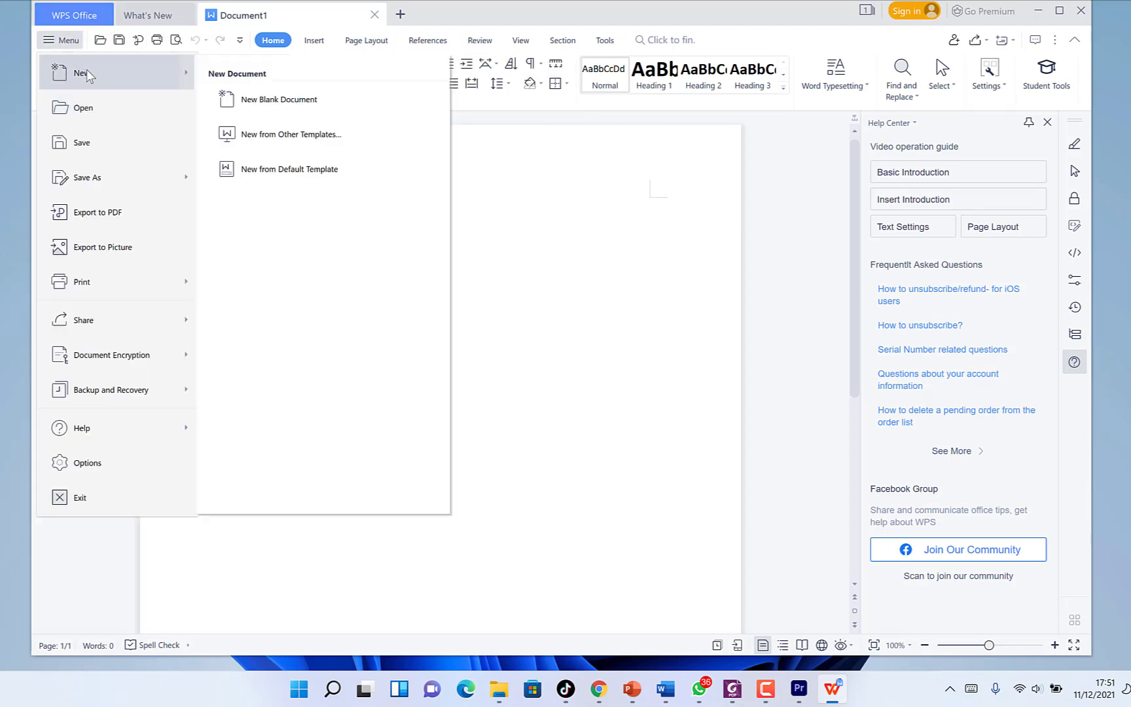
mouse_move(115, 73)
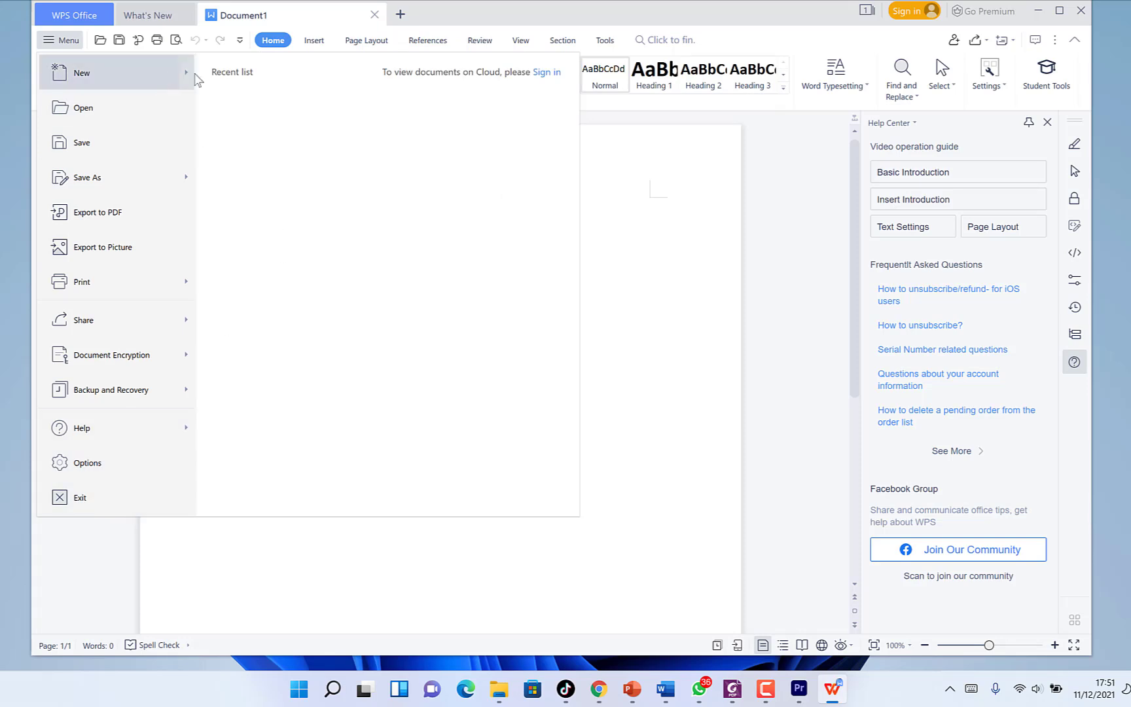
left_click(542, 239)
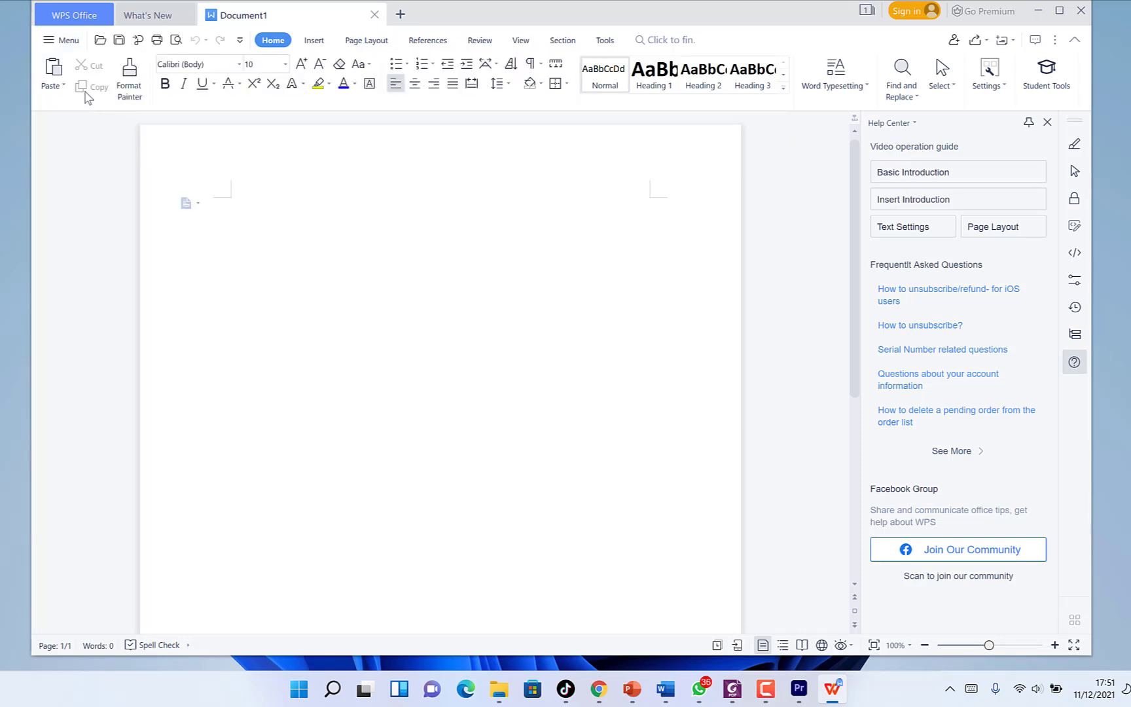
left_click(324, 46)
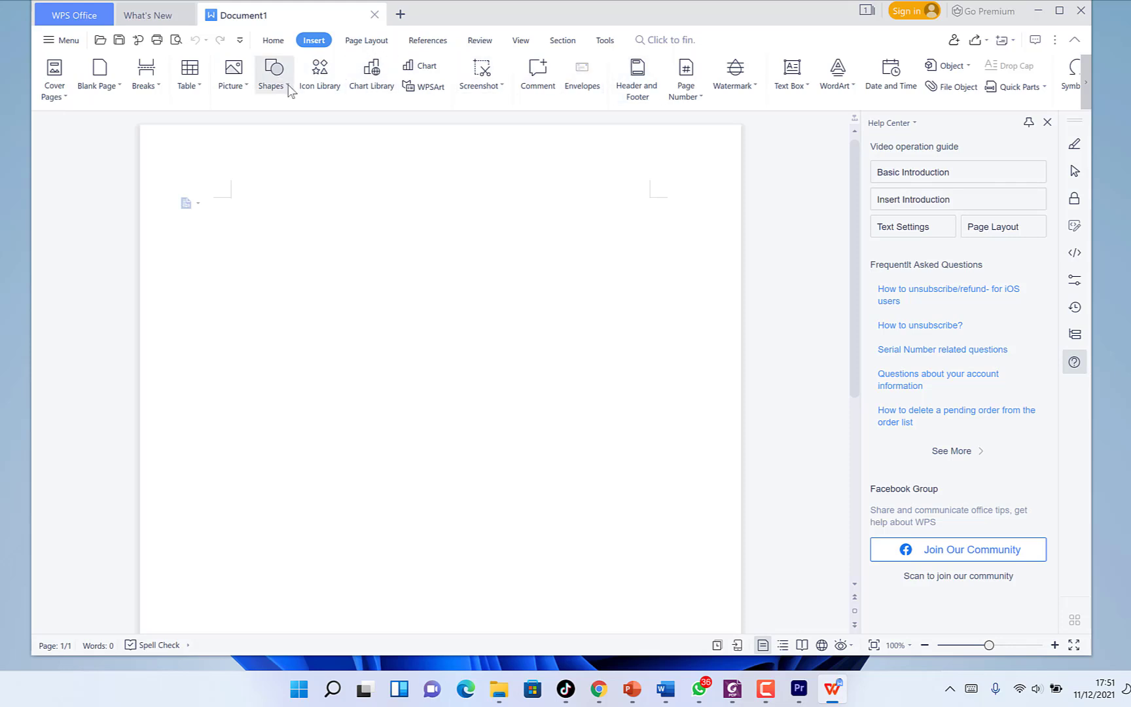
Review the preset shapes and the Page Layout, References, Review, View and Section tools before returning to formatting
left_click(286, 89)
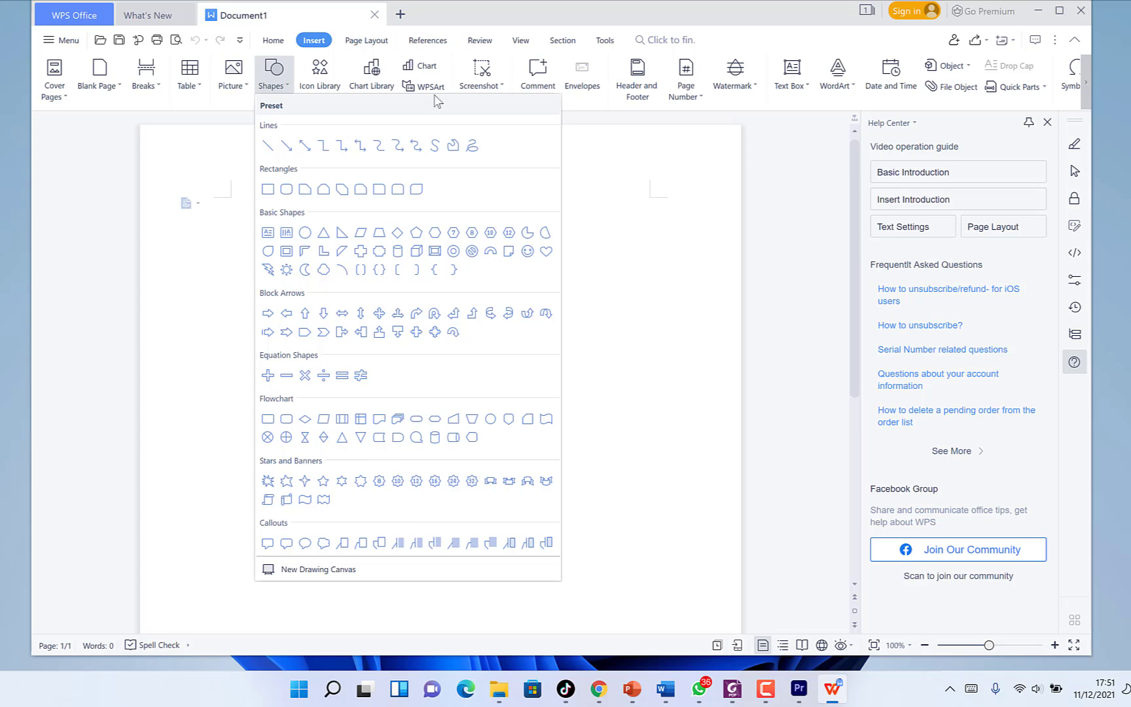
left_click(367, 41)
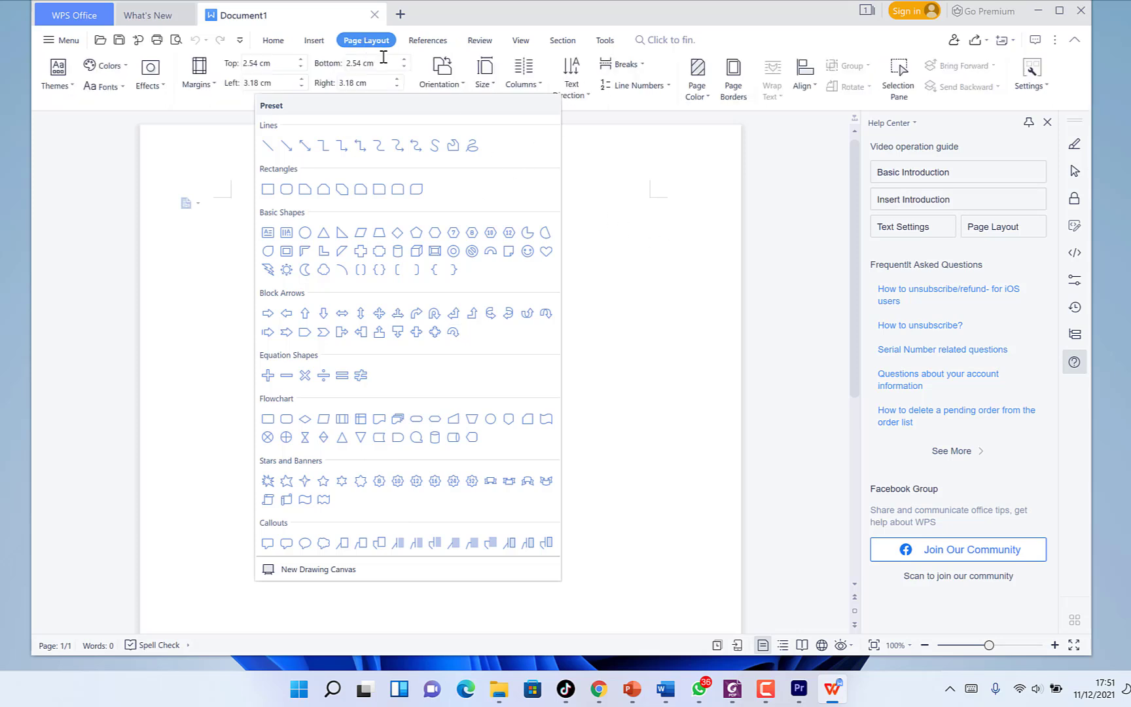
left_click(429, 40)
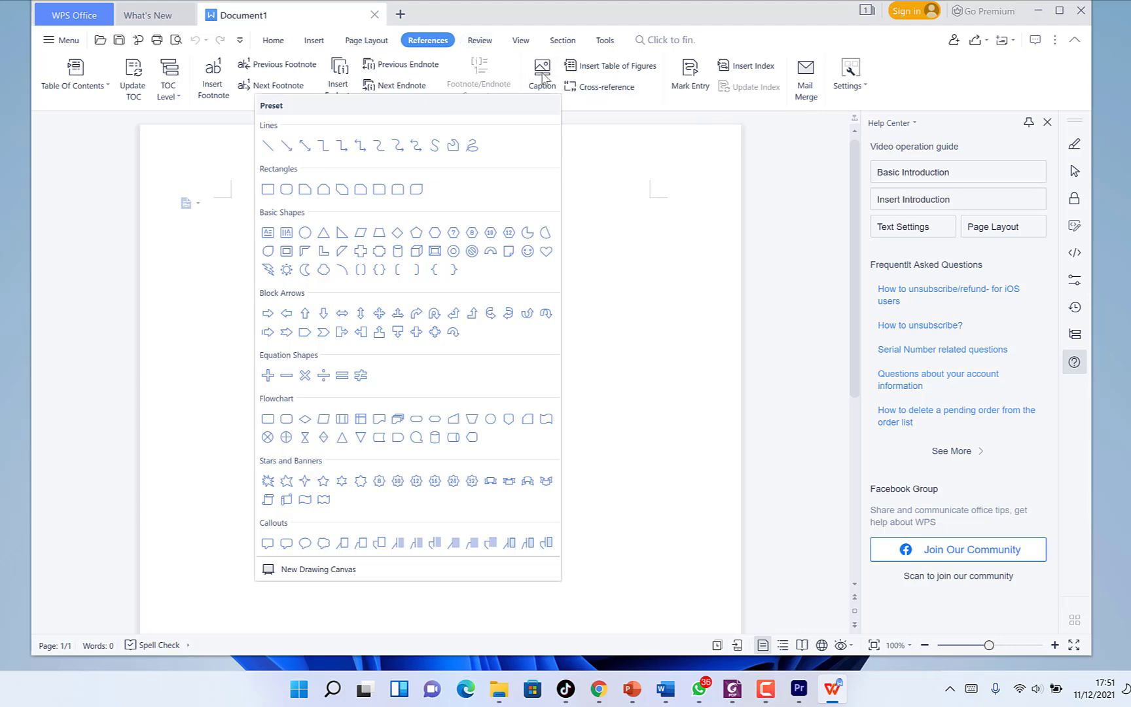
left_click(480, 41)
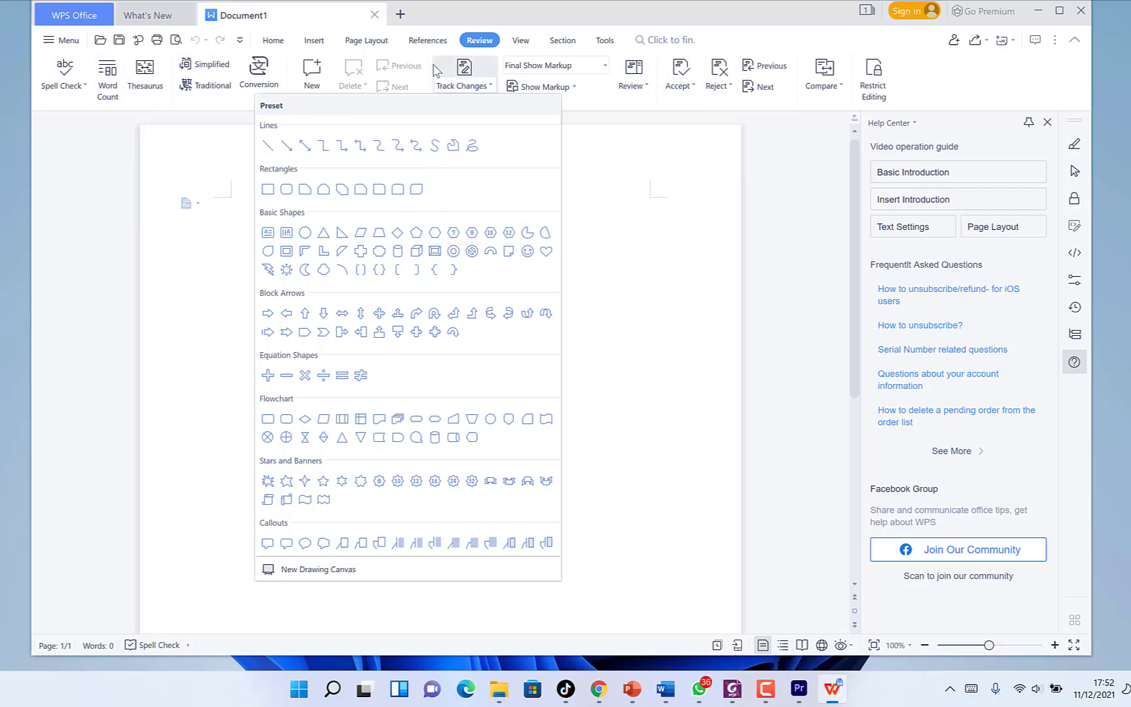
left_click(521, 40)
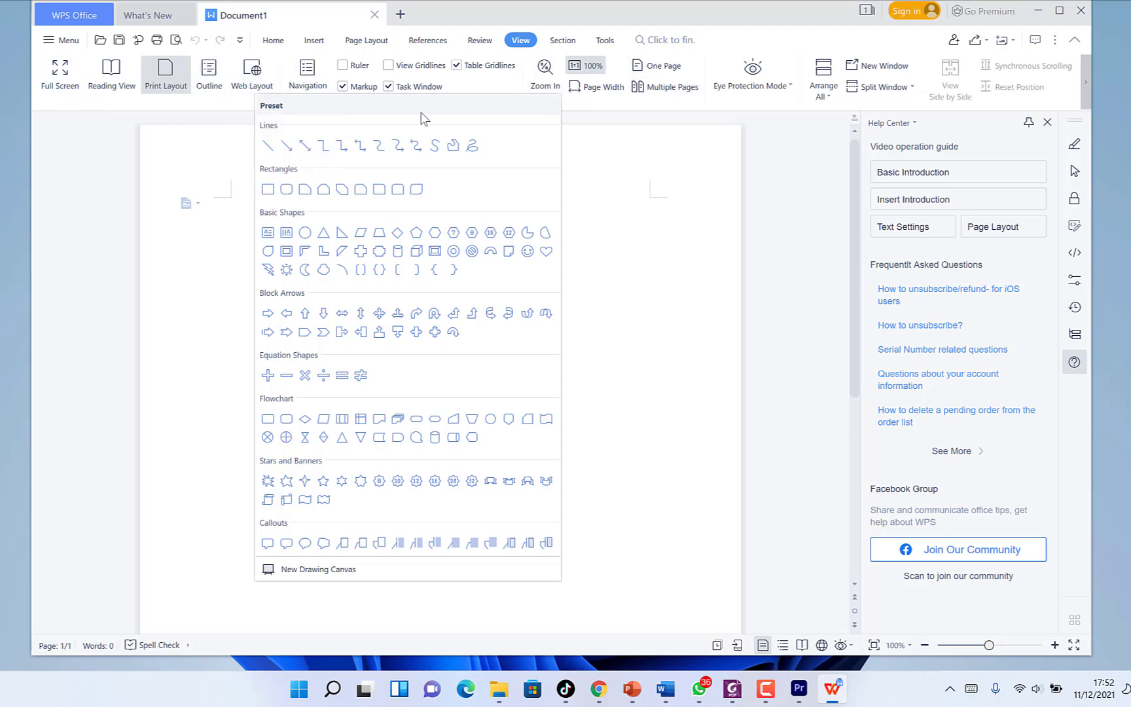
left_click(560, 40)
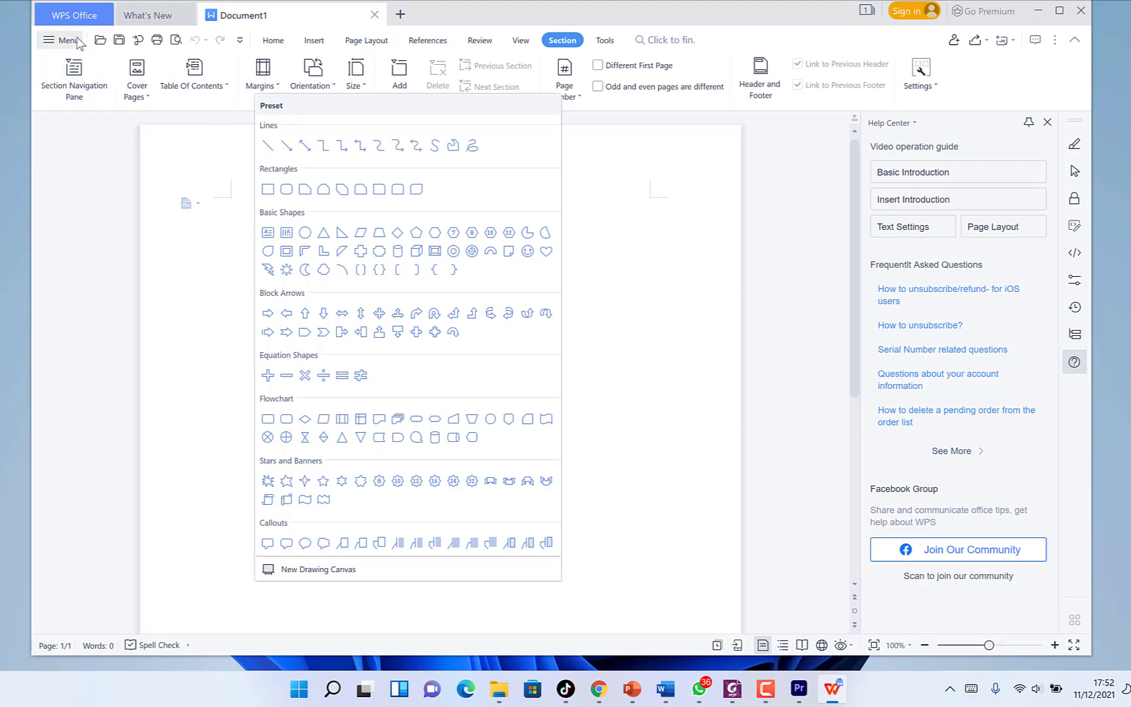
left_click(204, 145)
type("Welcome to epic mentorship Remeb")
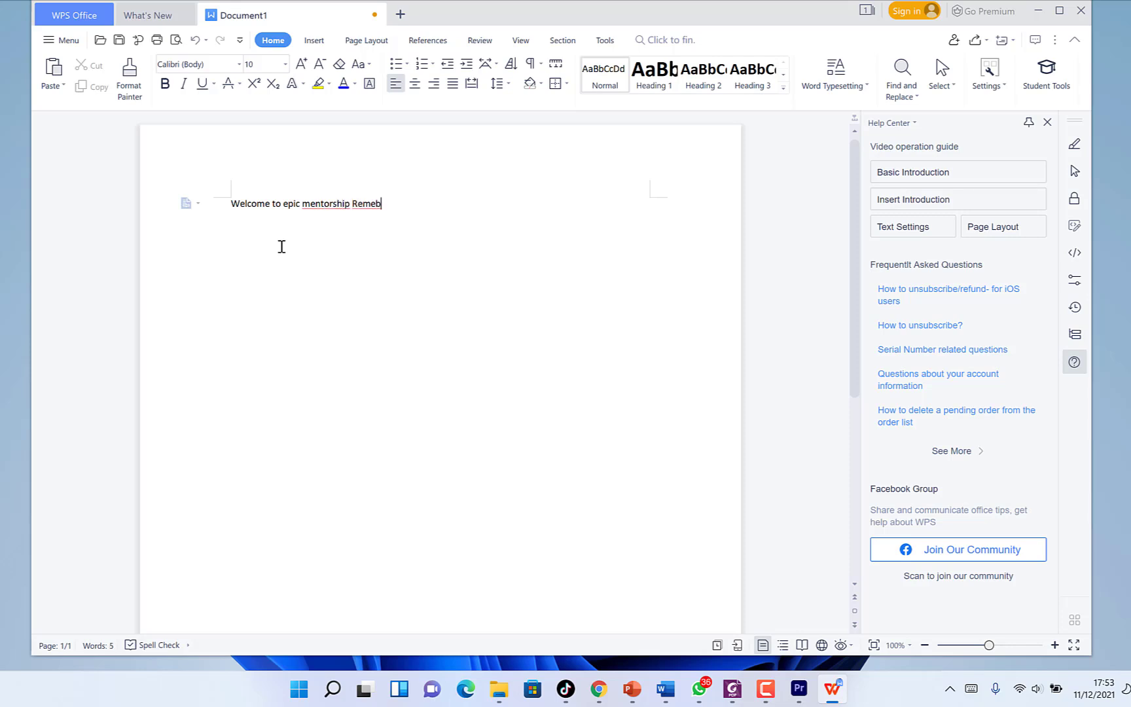
Finish the 'Remember to subscribe' line, check the Save As dialog, and return to the home screen
key("BackSpace")
type("ember to subscribe")
left_click(40, 44)
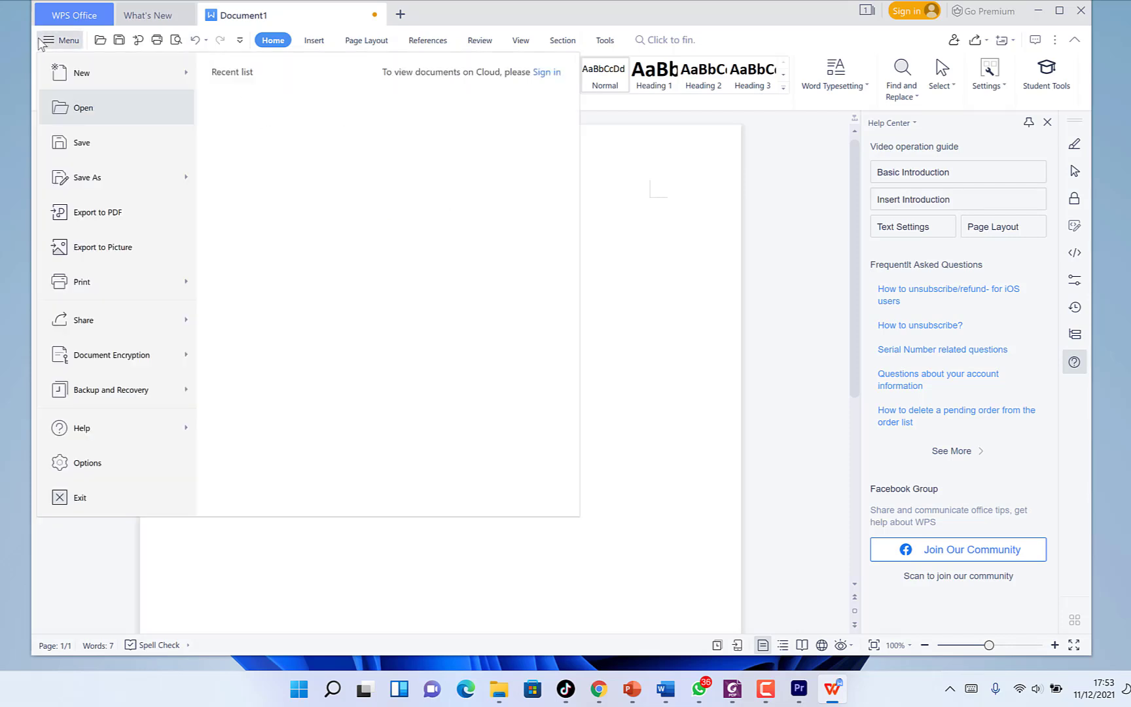
left_click(86, 151)
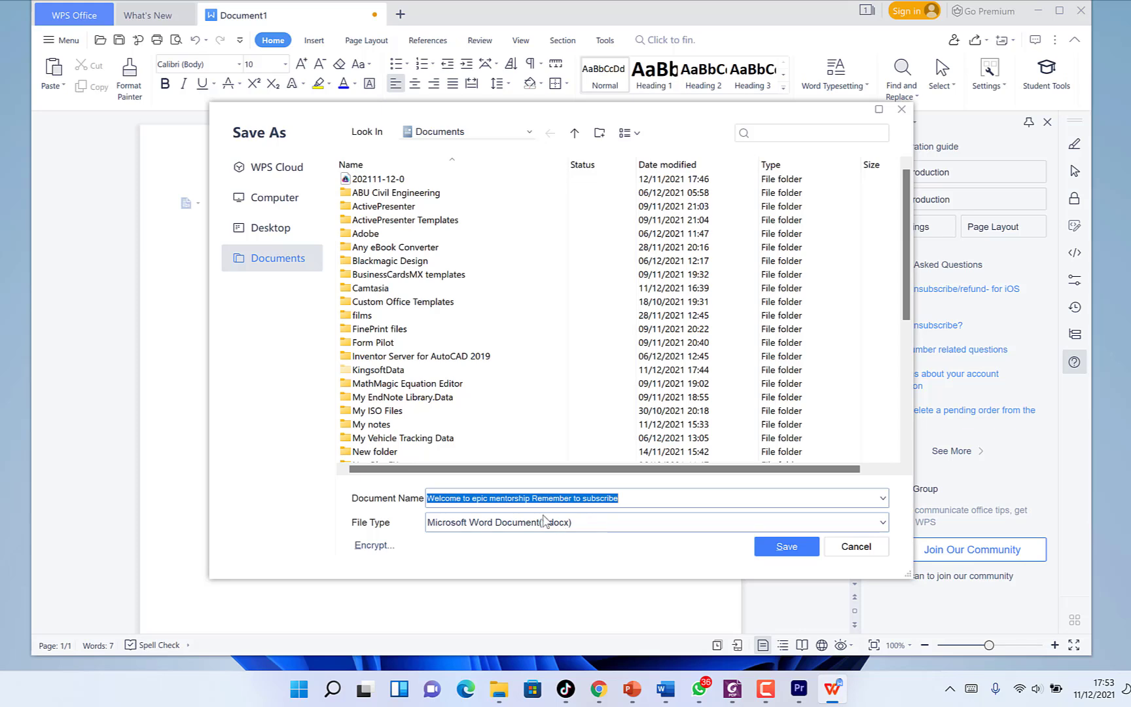
left_click(898, 108)
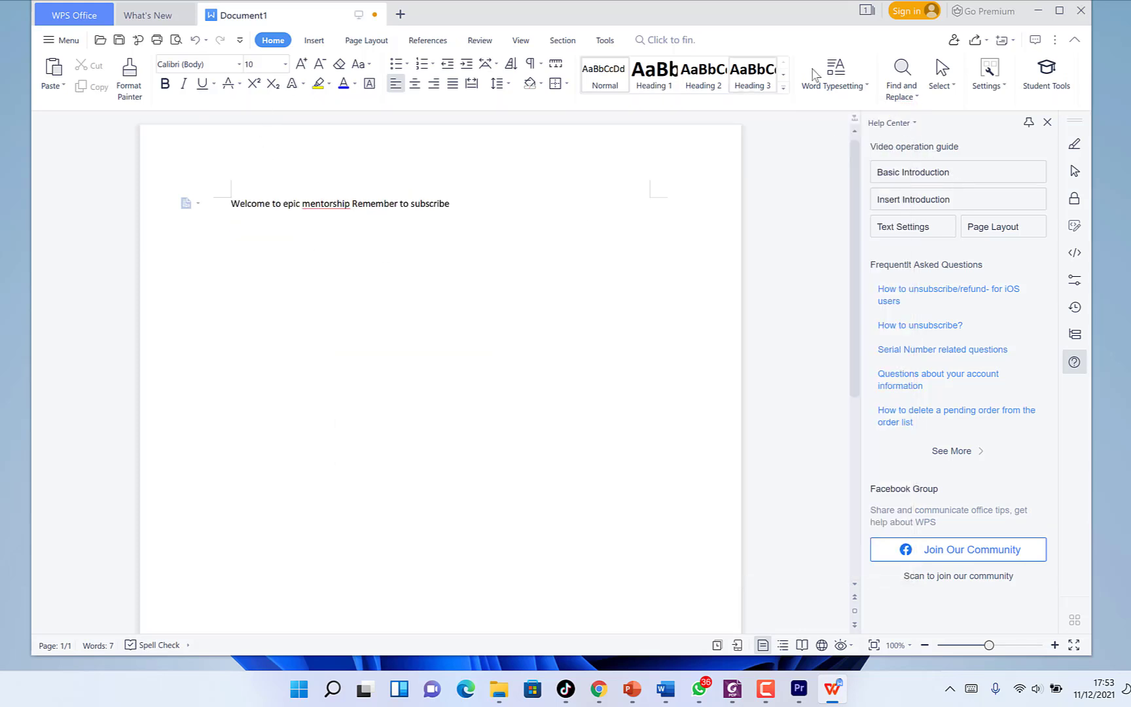
left_click(62, 19)
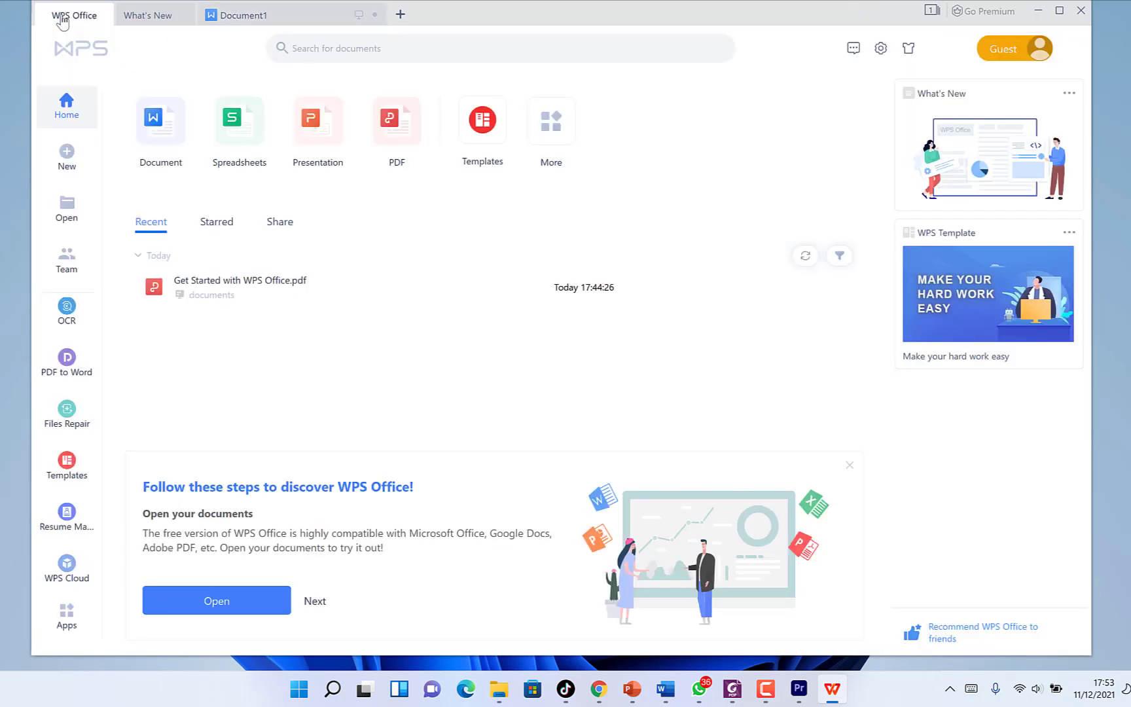
Create a blank spreadsheet Book1 and dismiss the default-software prompt
left_click(239, 124)
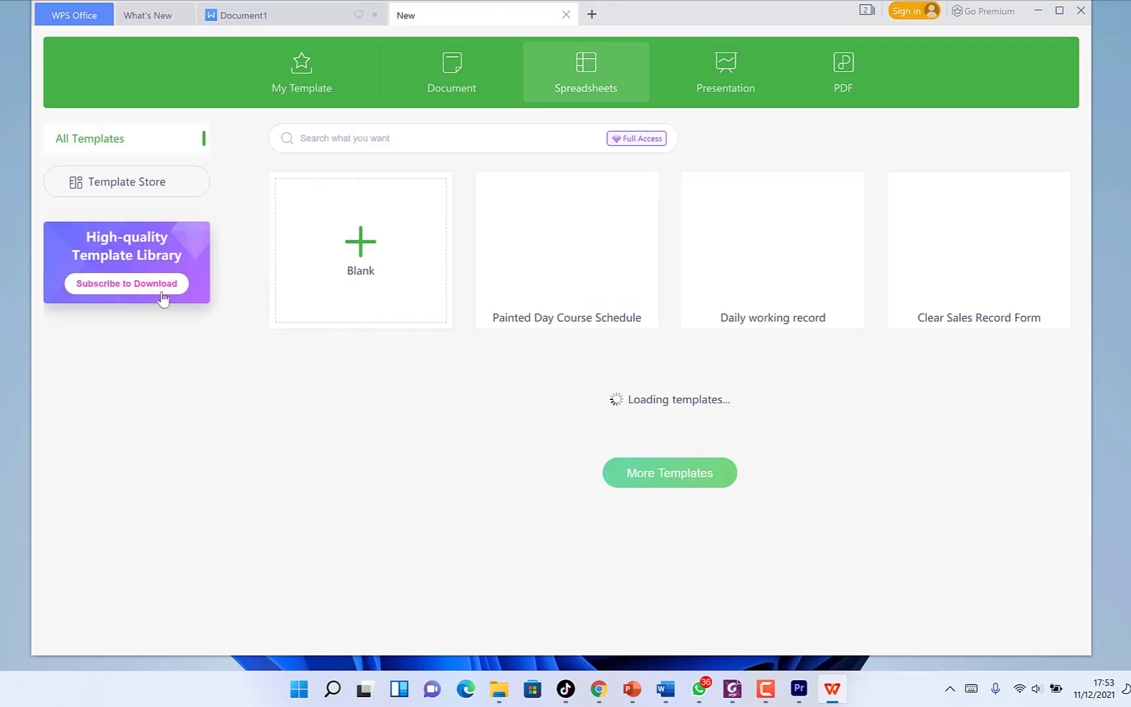
left_click(364, 251)
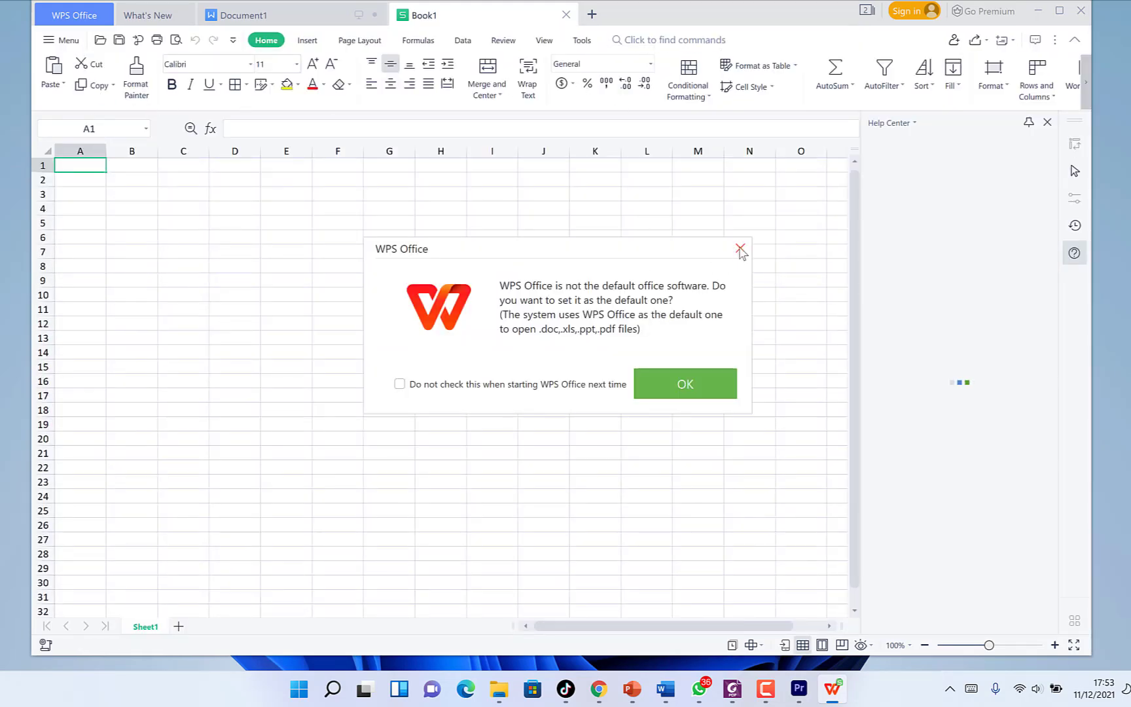
left_click(741, 248)
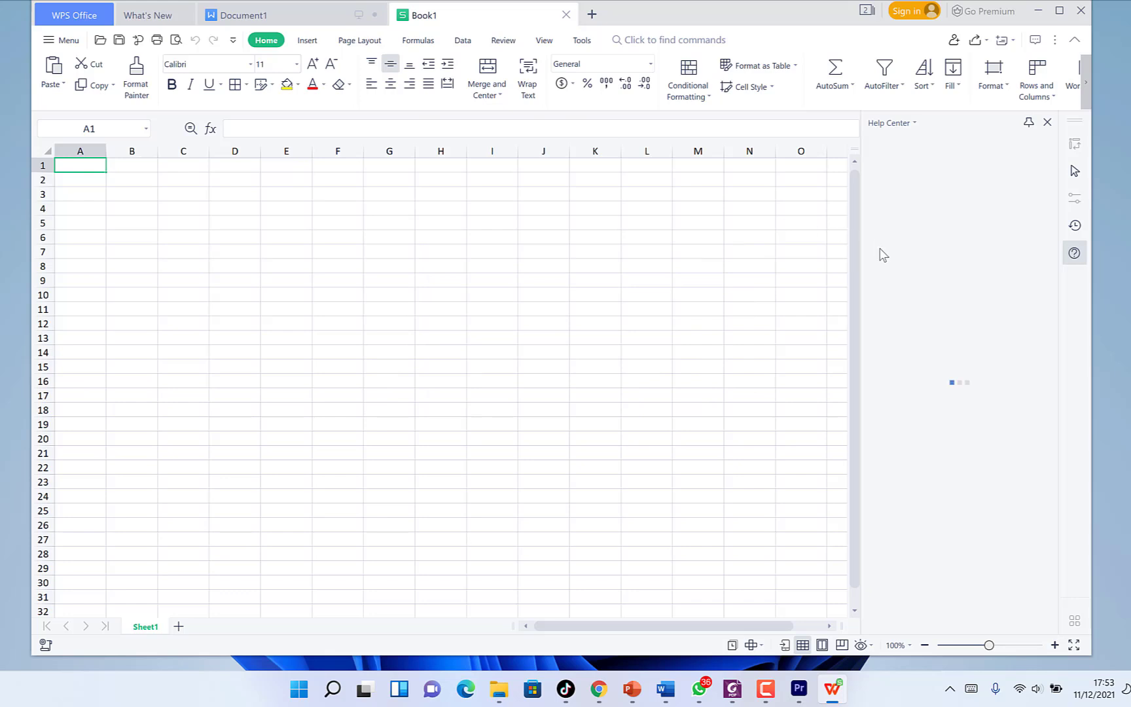
Select a few cells, then view the Insert, Page Layout, Formulas, Data, Review, View and Tools feature groups
left_click(151, 228)
left_click(265, 224)
left_click(151, 225)
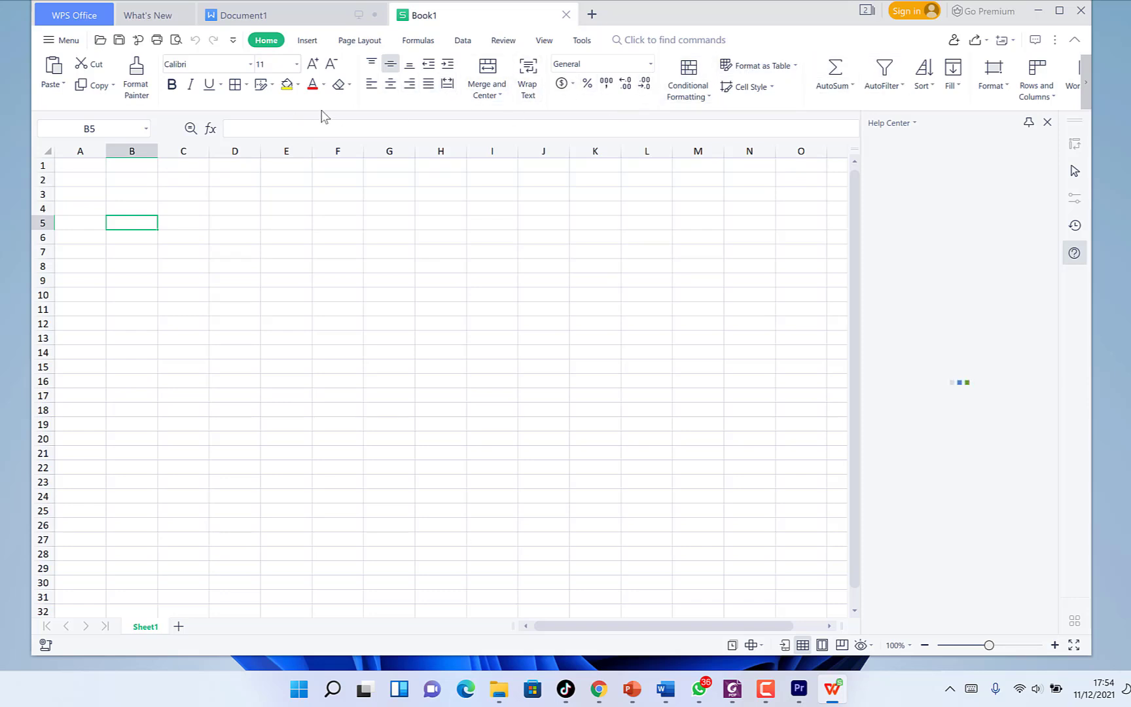
left_click(311, 41)
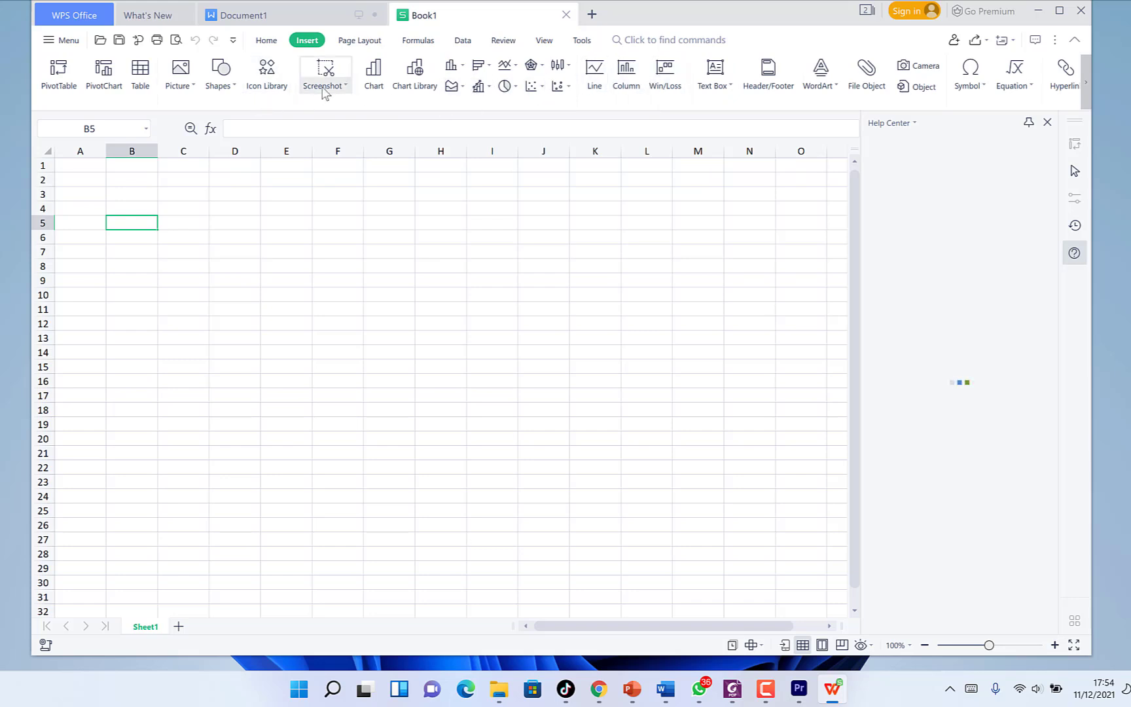
left_click(344, 42)
left_click(432, 43)
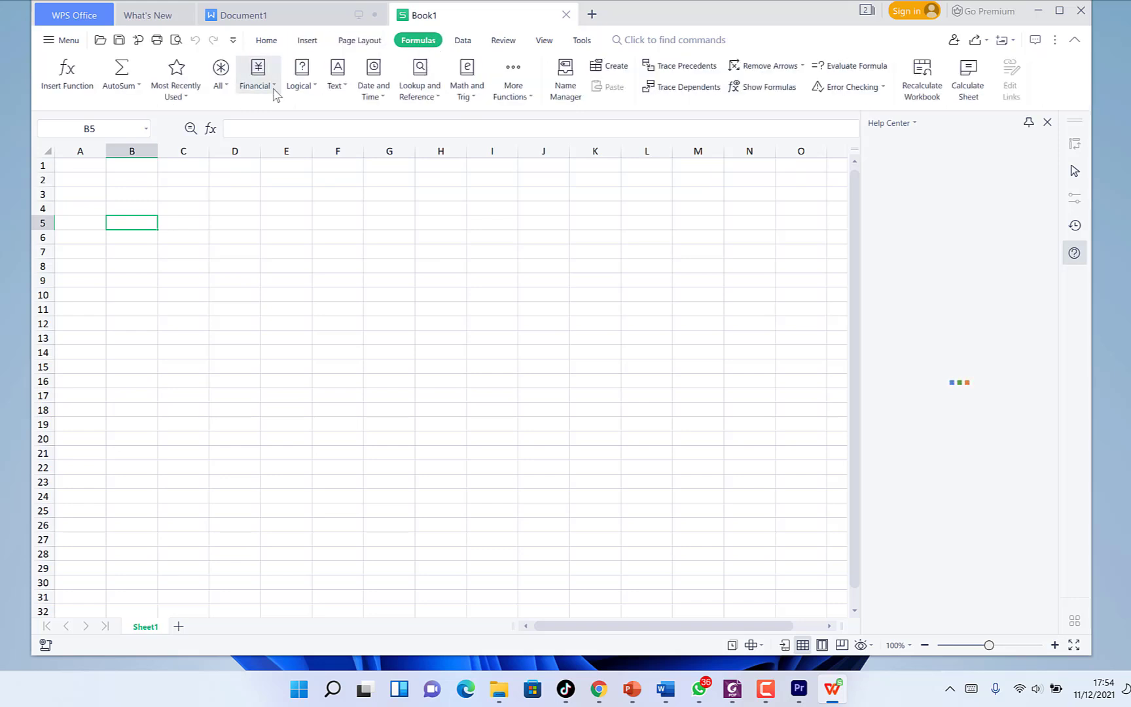
left_click(464, 41)
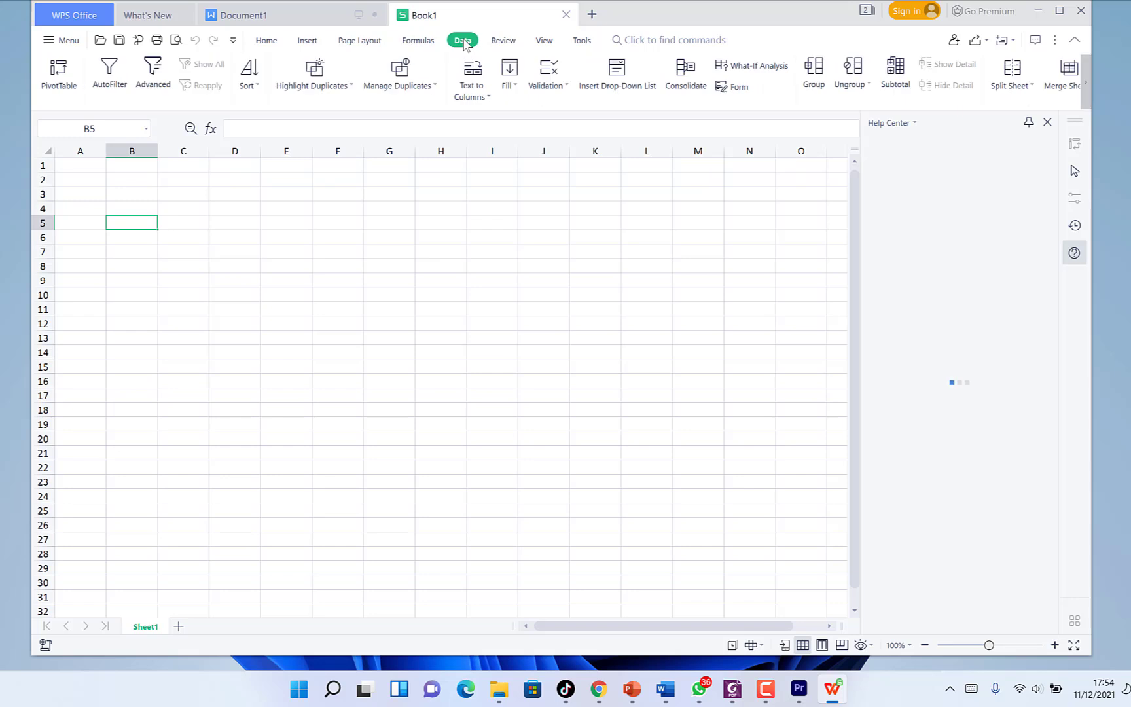
left_click(497, 40)
left_click(544, 41)
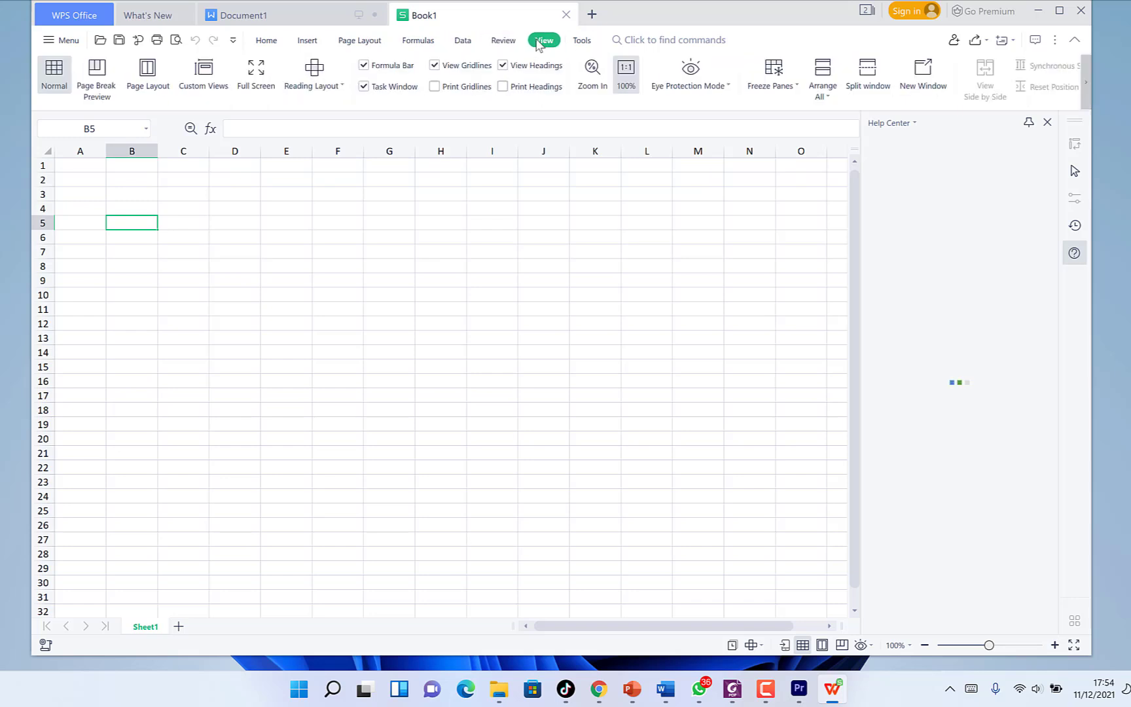
left_click(583, 41)
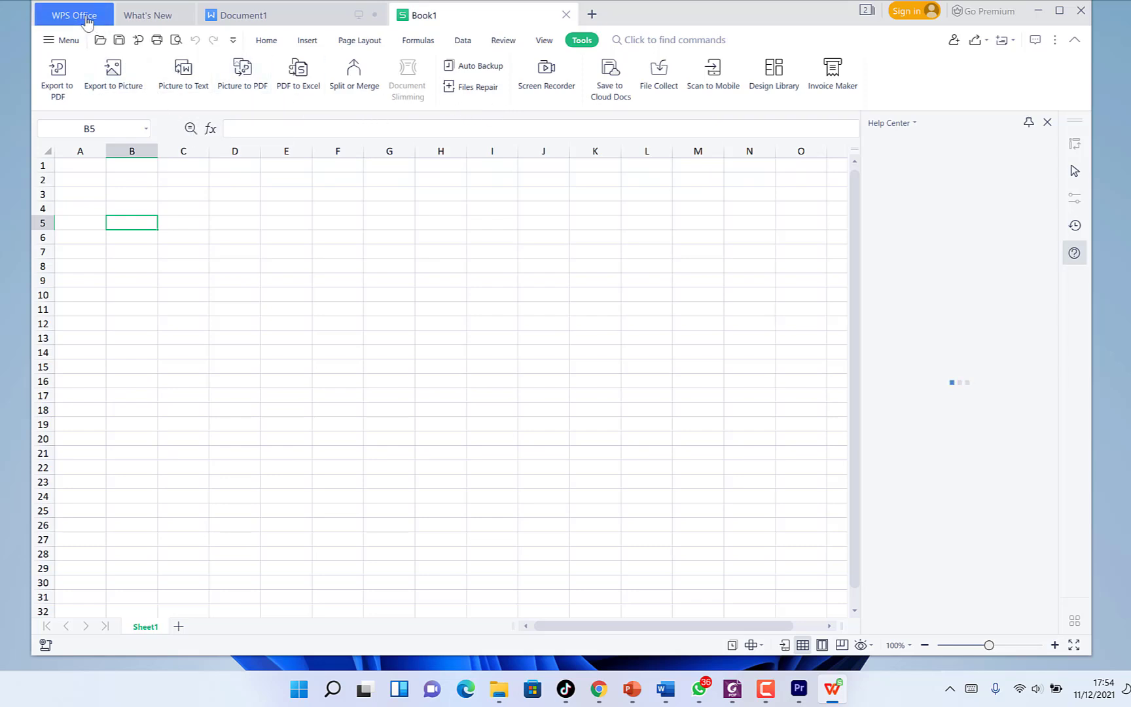
From the home screen create a blank presentation and dismiss the default-software prompt
left_click(89, 21)
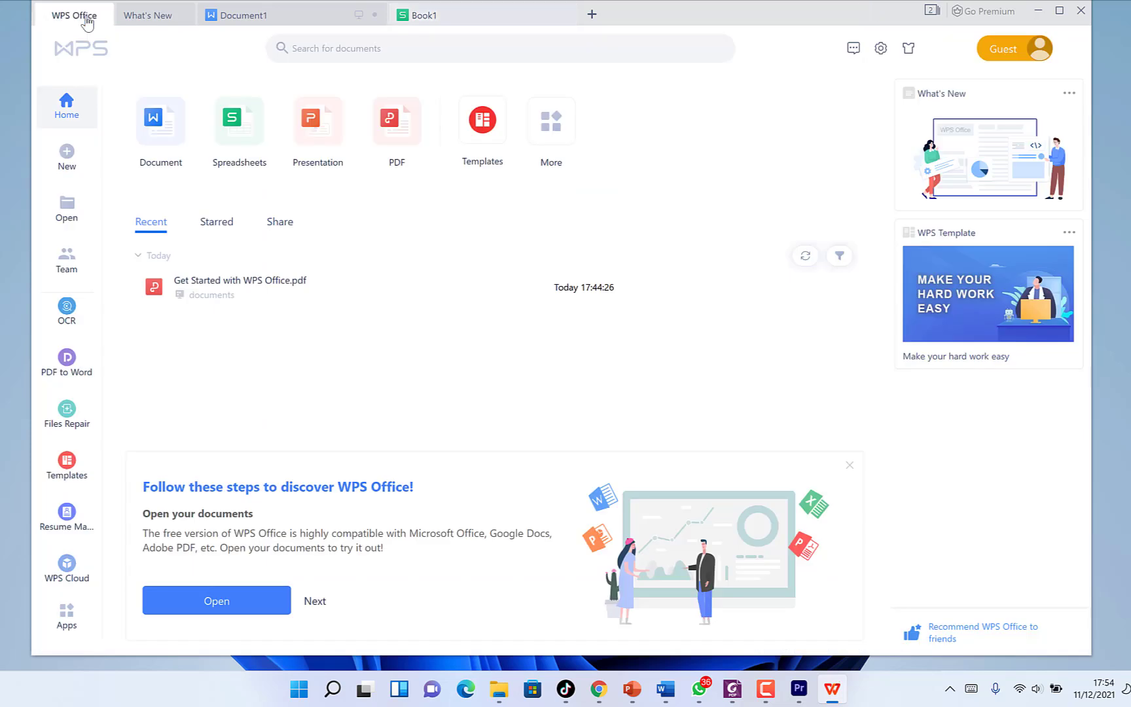
left_click(320, 145)
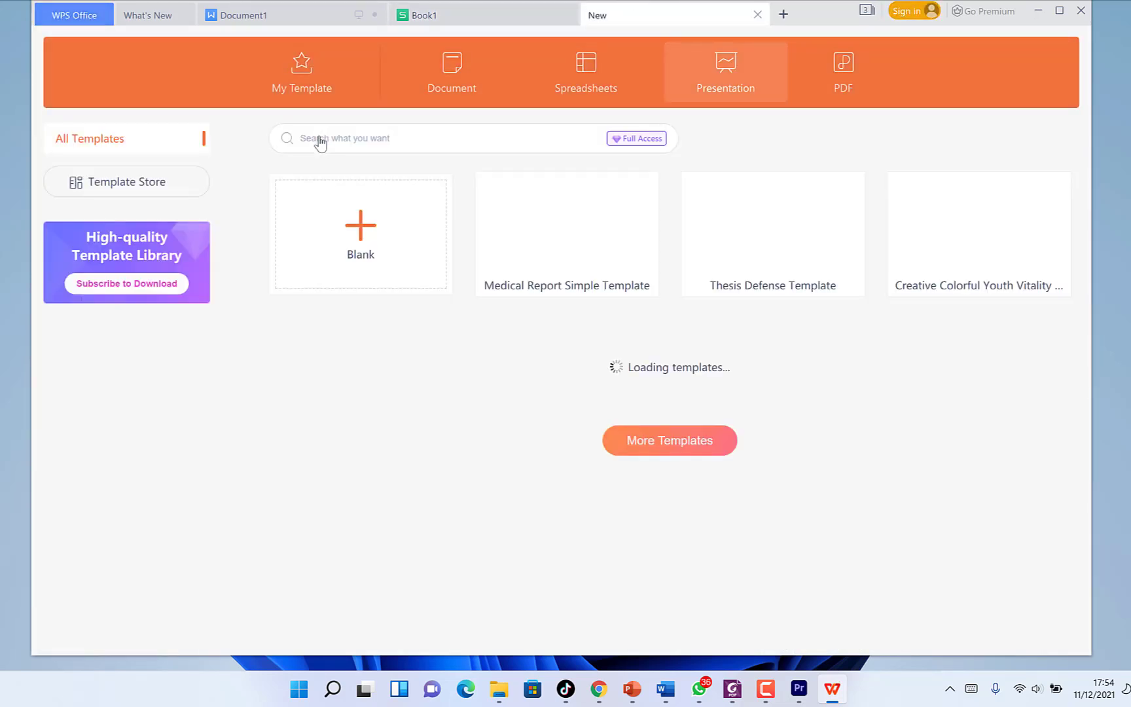
left_click(328, 256)
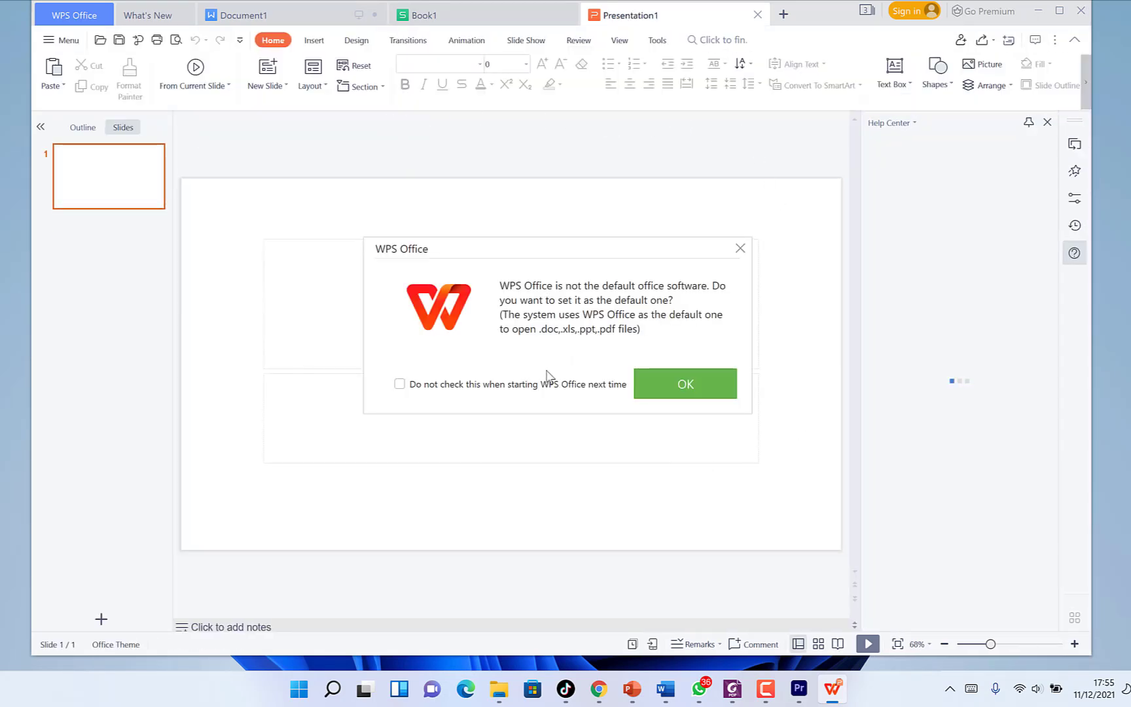
left_click(741, 248)
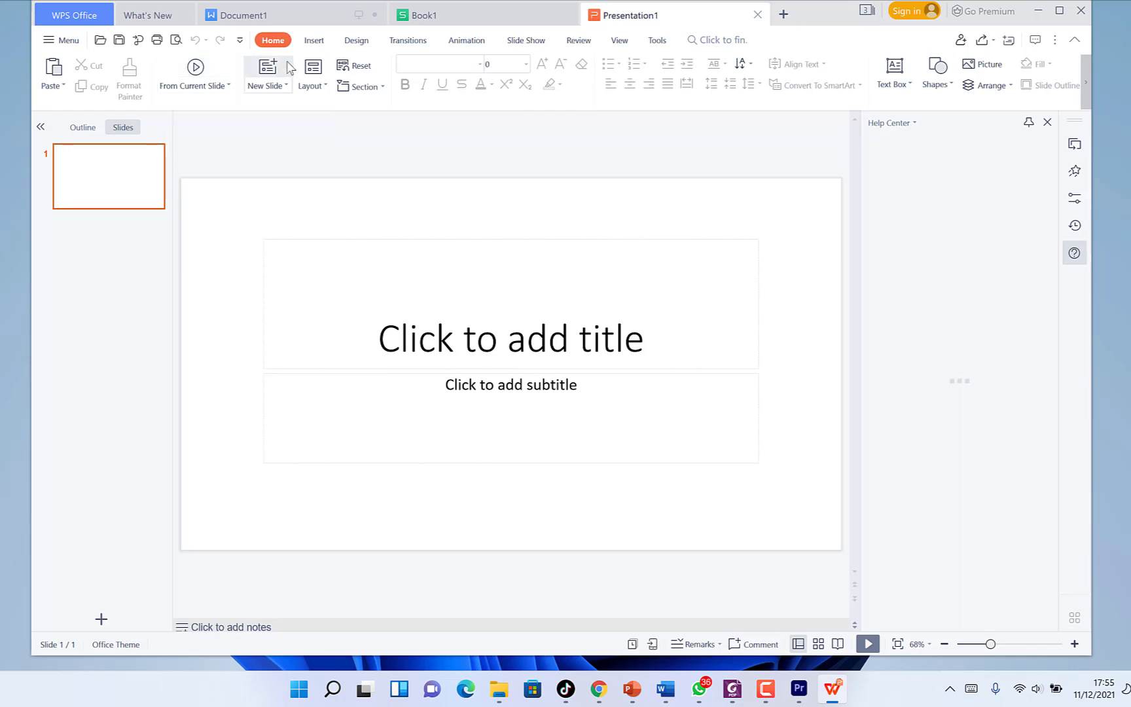
Look through the slide layout gallery, then the ready-made equations under Insert
left_click(327, 89)
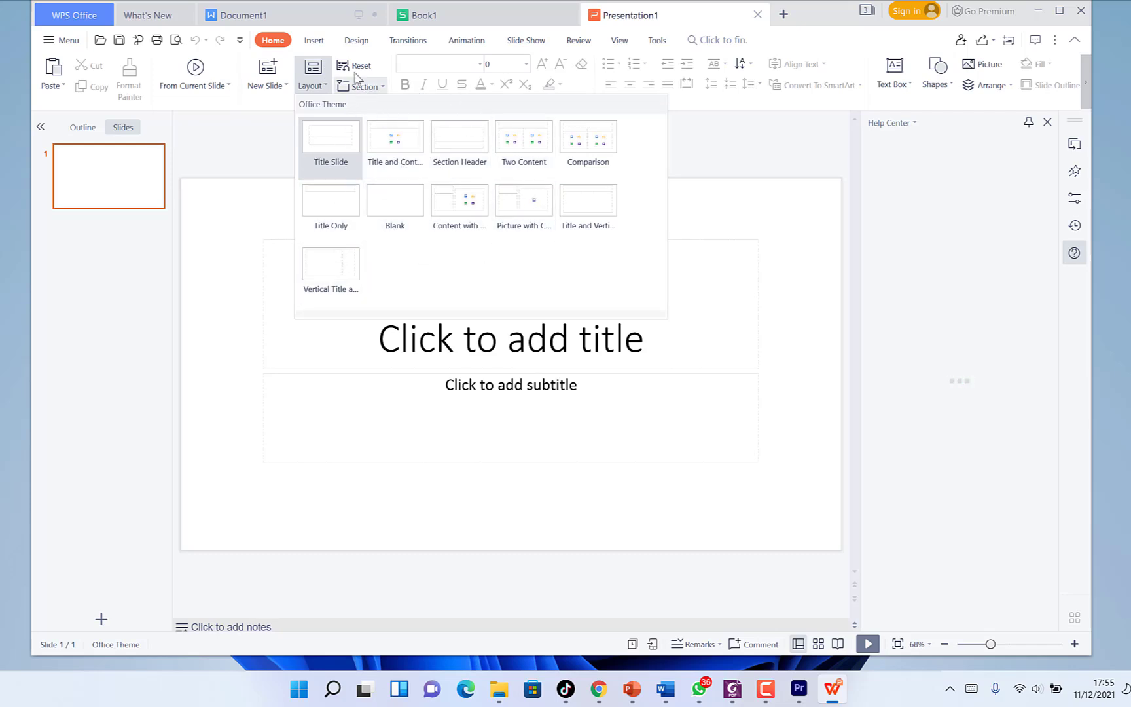
left_click(314, 40)
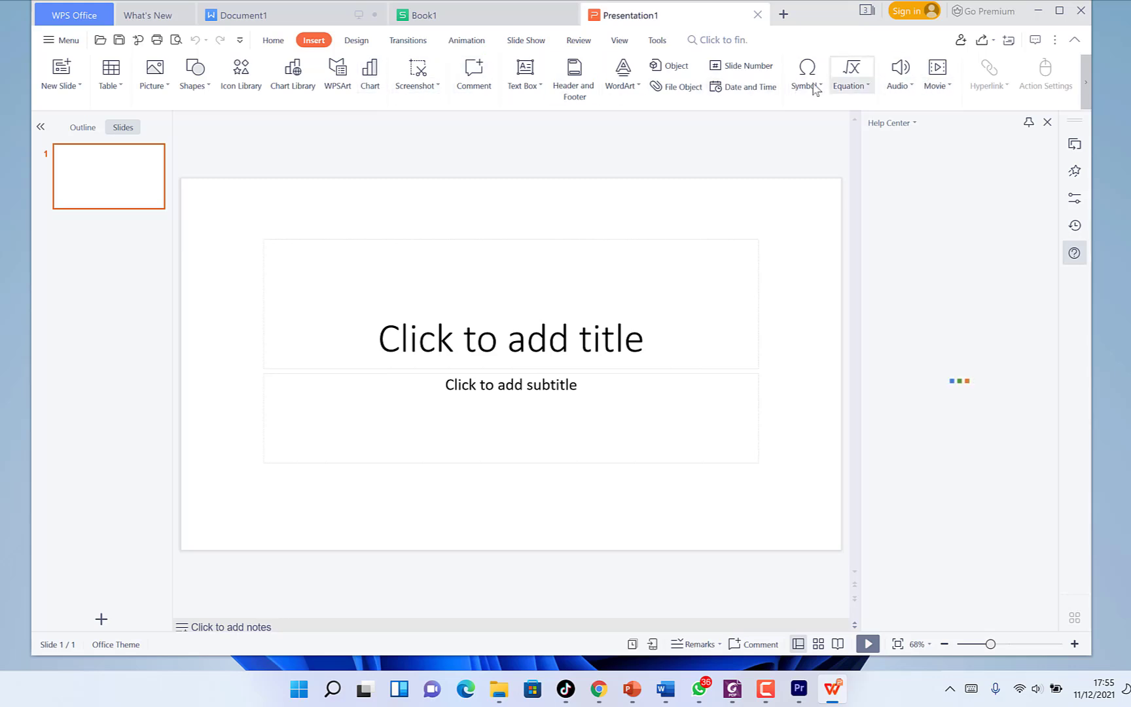
left_click(859, 86)
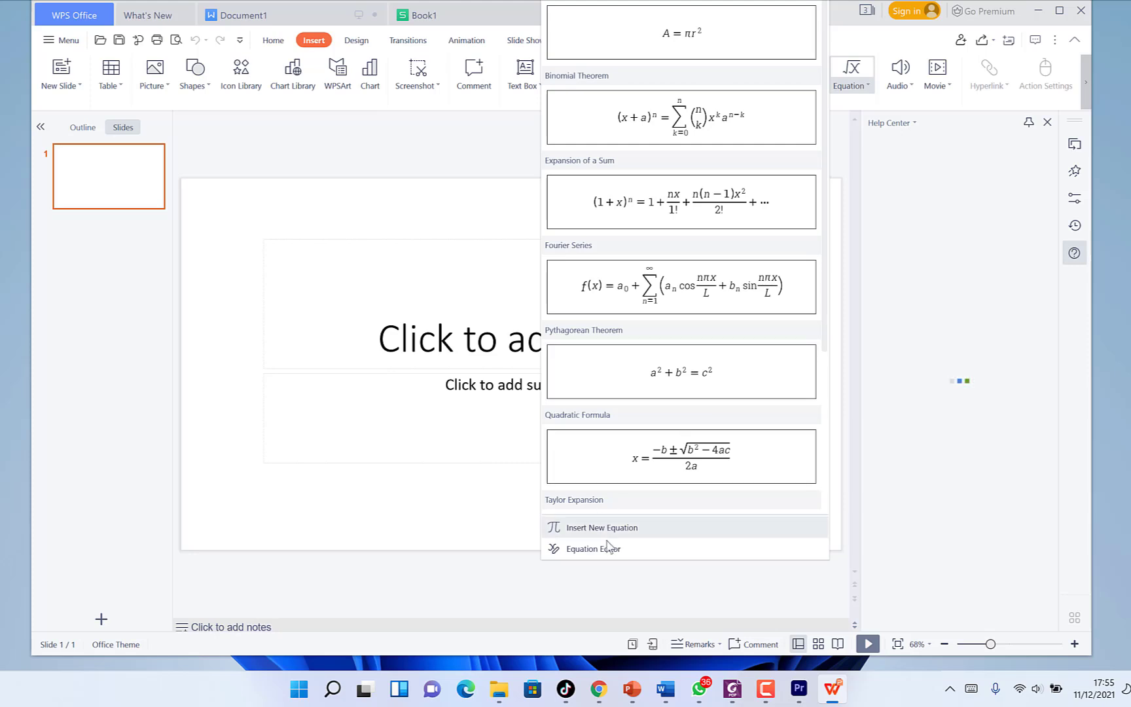
left_click(371, 238)
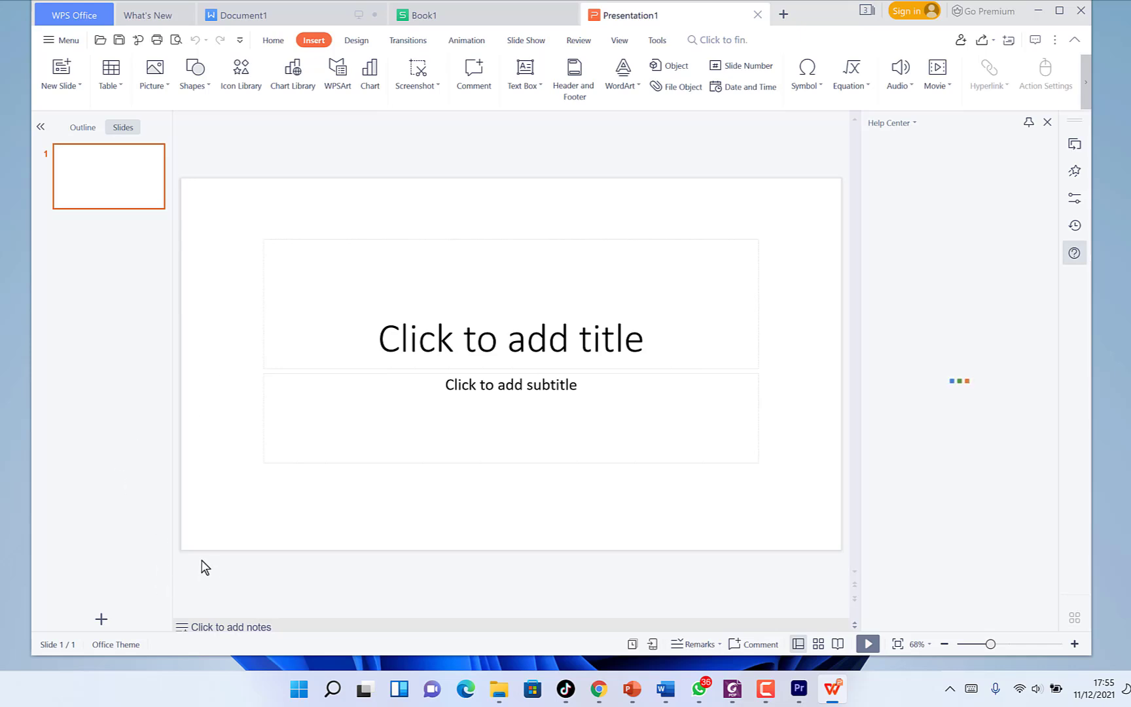
Expand the slide design templates and colour schemes, then show the transition effects gallery
left_click(359, 36)
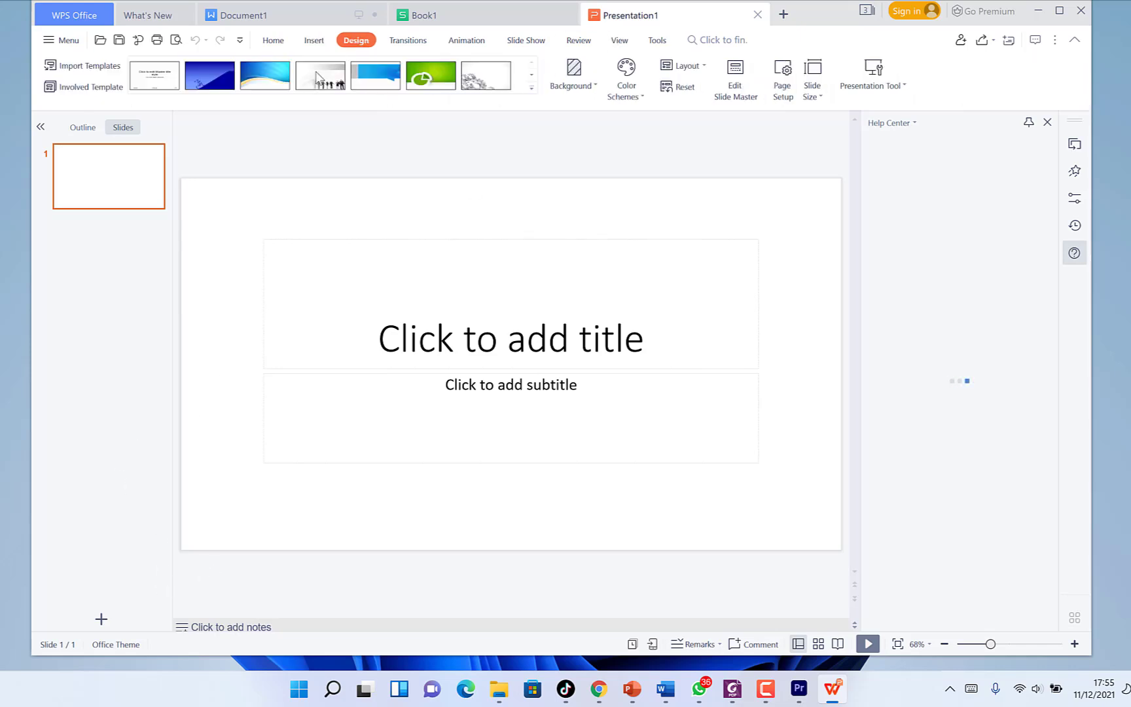
left_click(532, 90)
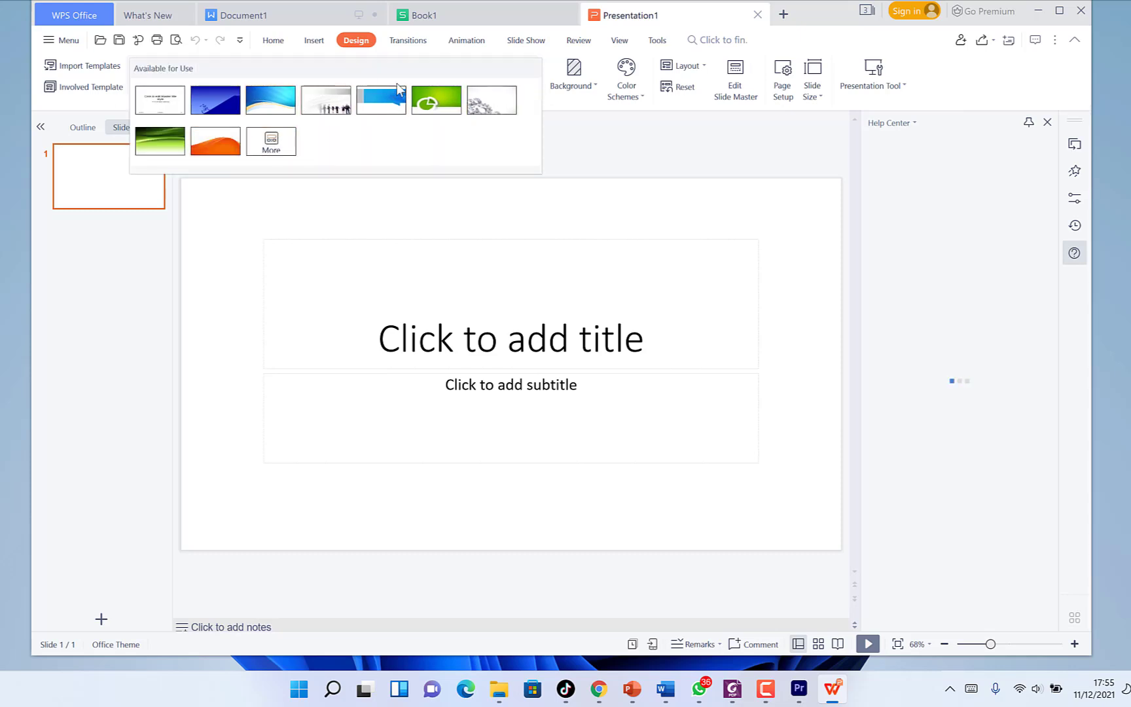
left_click(648, 95)
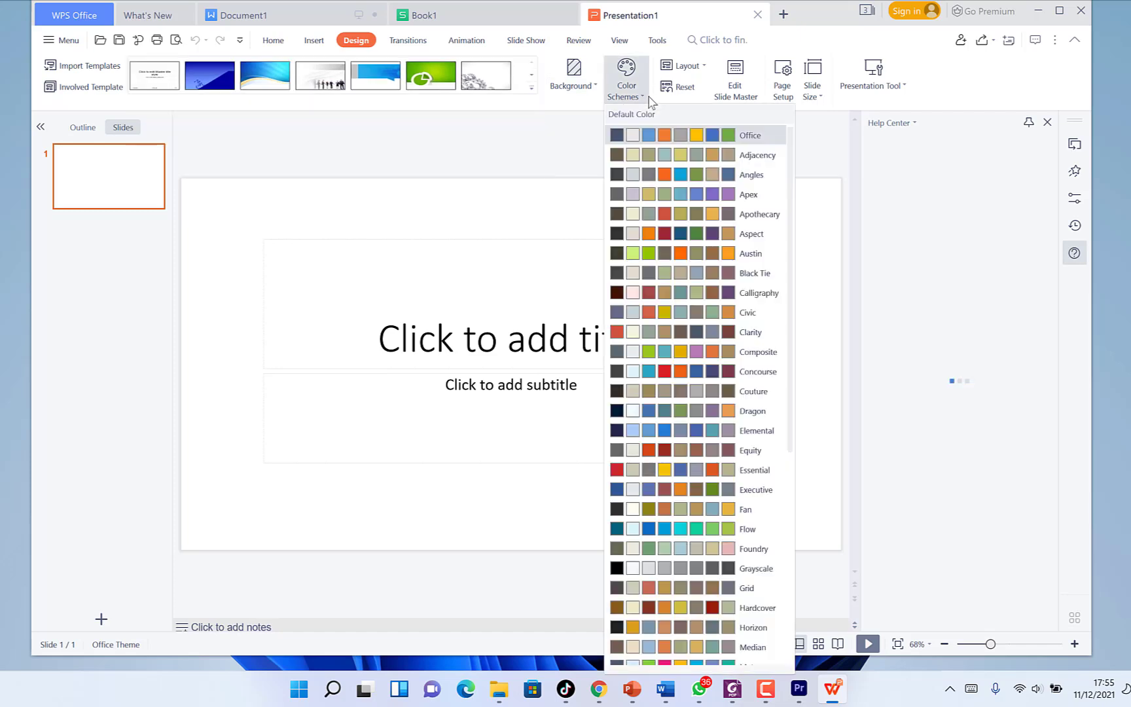
left_click(645, 95)
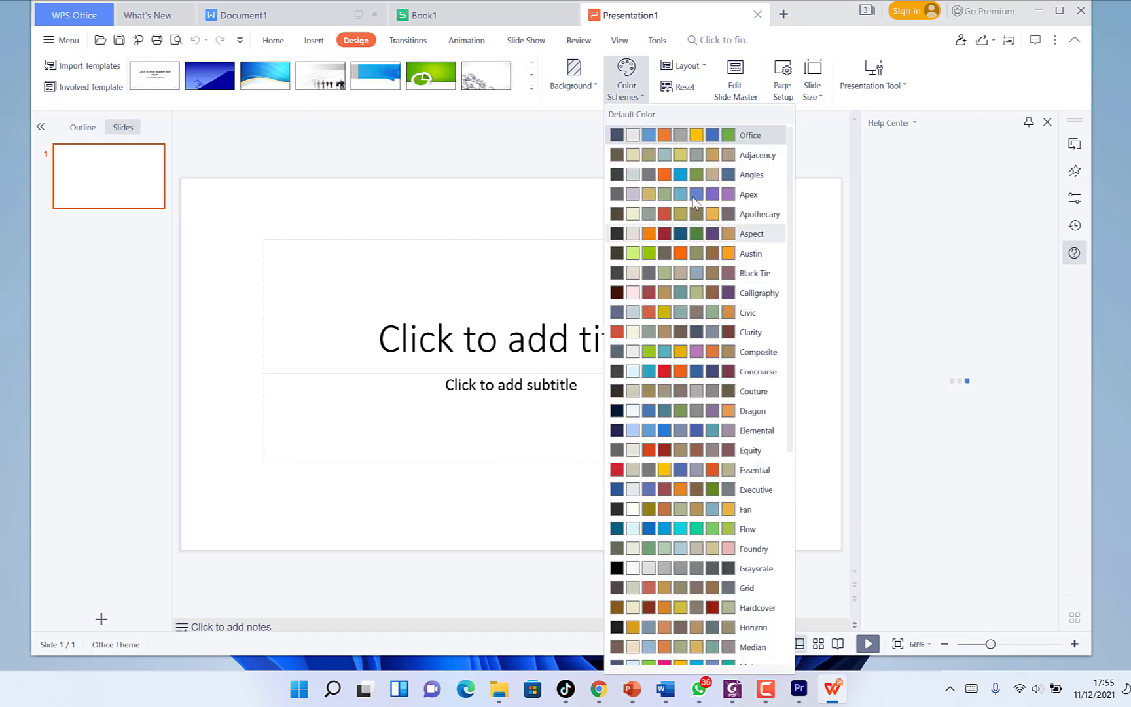
left_click(404, 41)
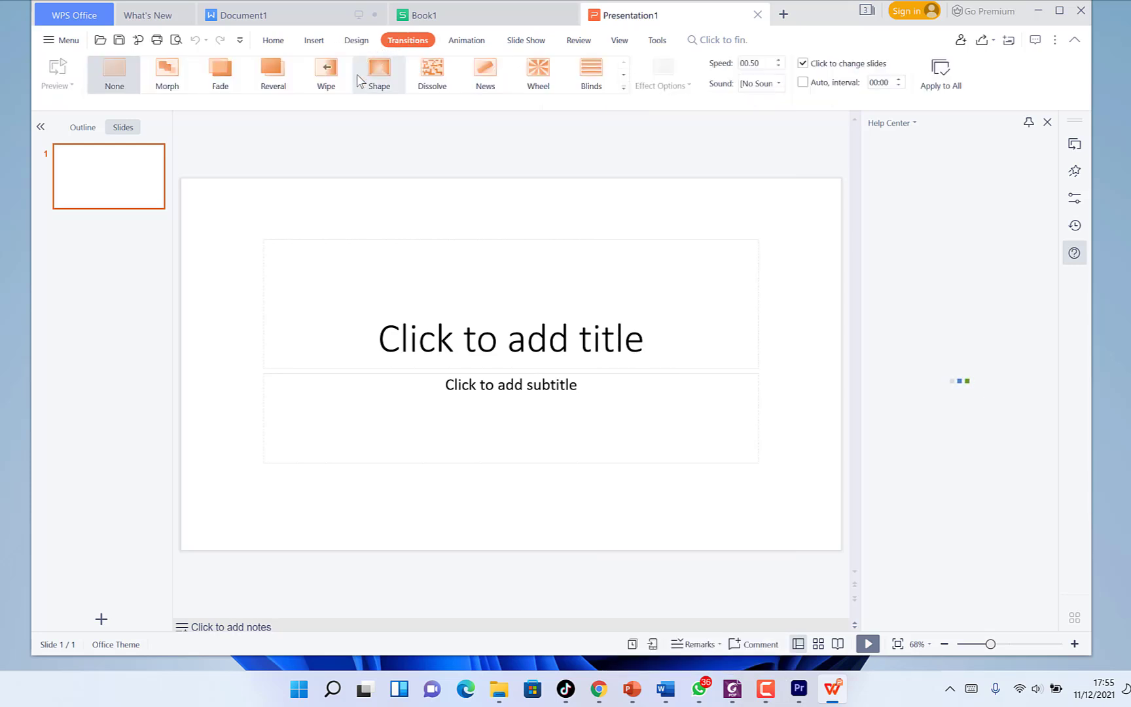
Expand the transition and animation effect galleries to view all entrance, emphasis, exit and motion-path effects, ending on Slide Show
left_click(624, 87)
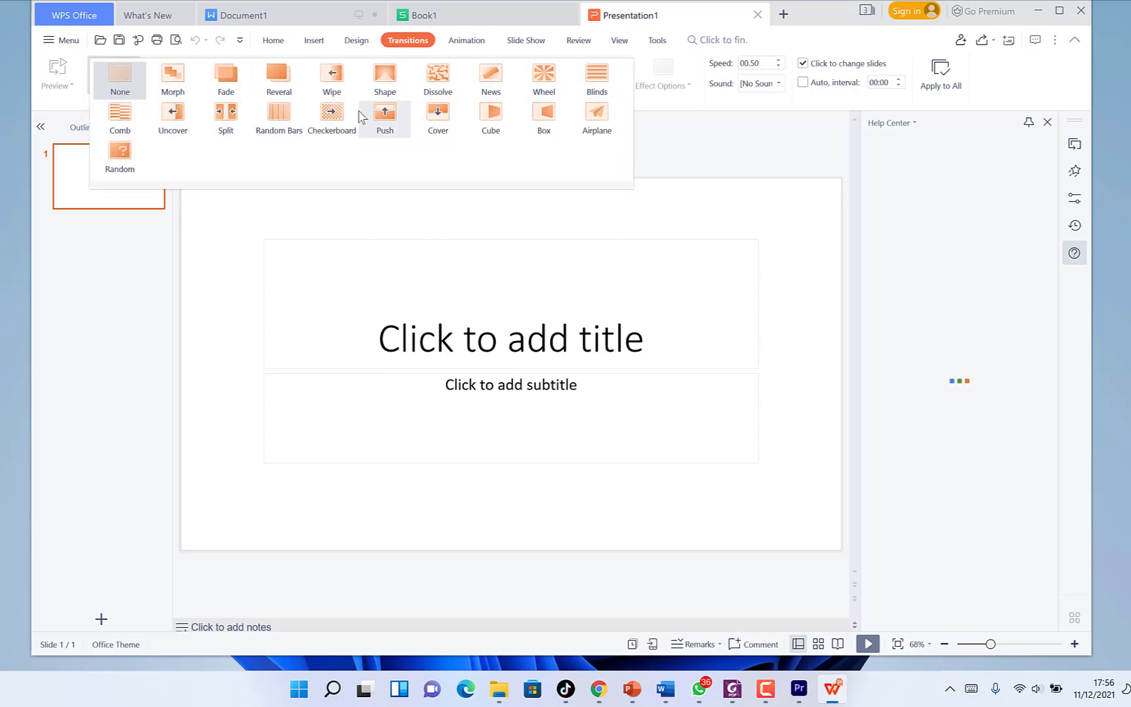
left_click(462, 43)
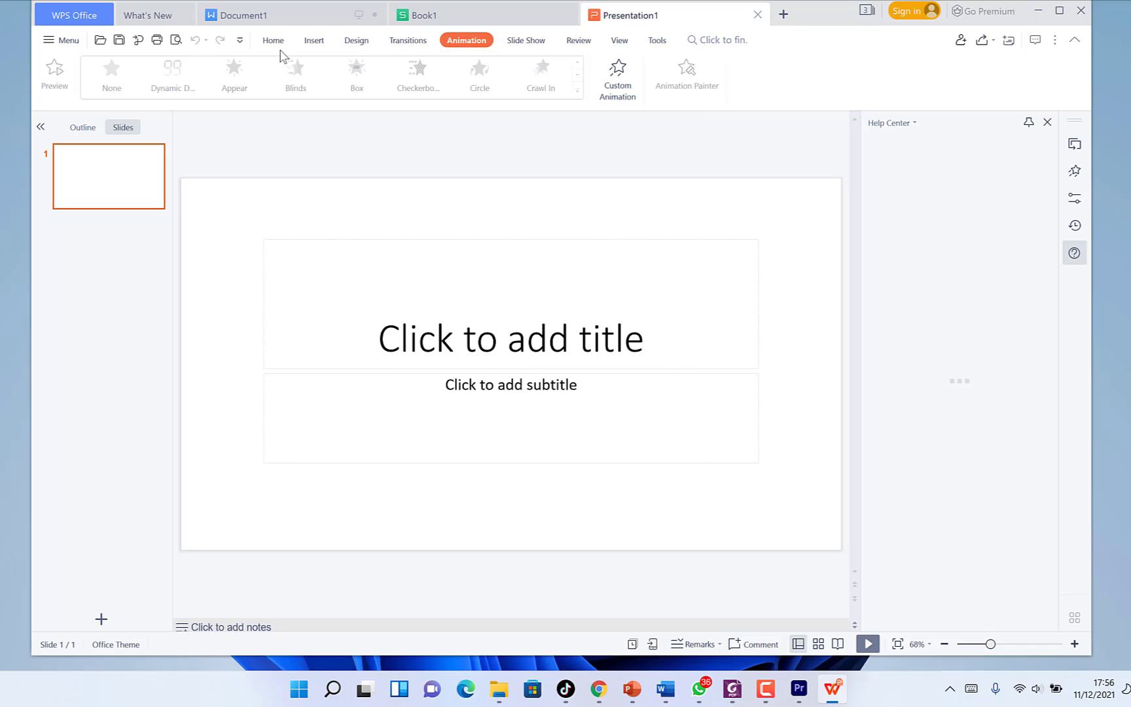
left_click(437, 346)
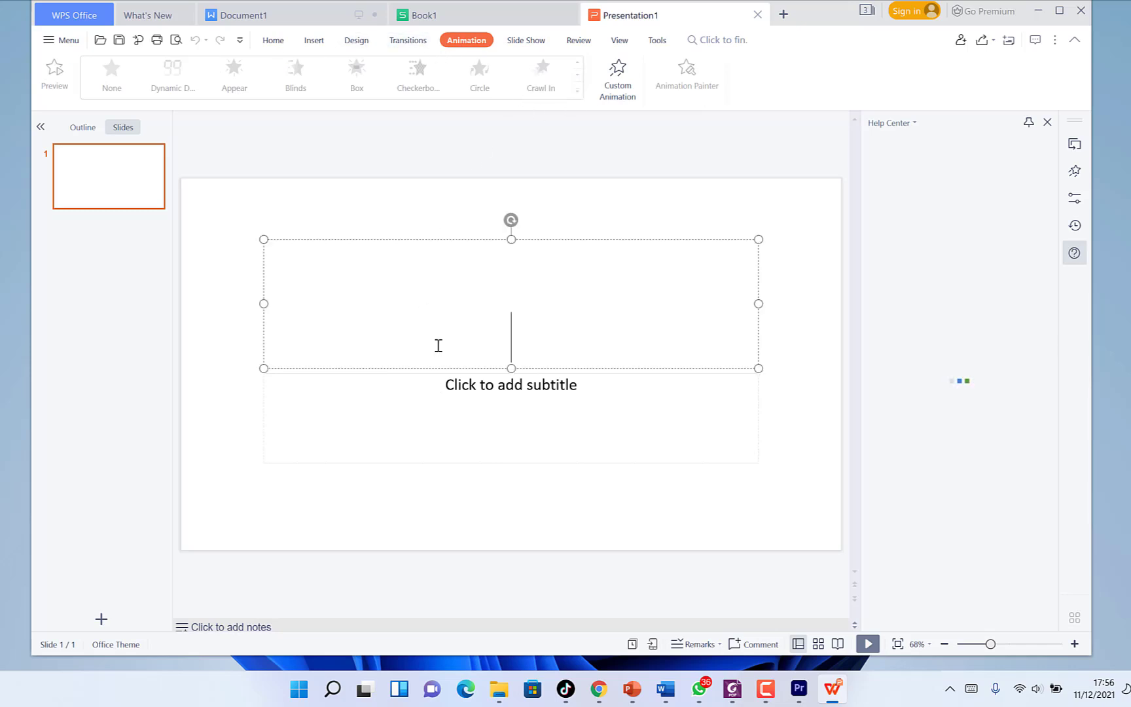
left_click(453, 43)
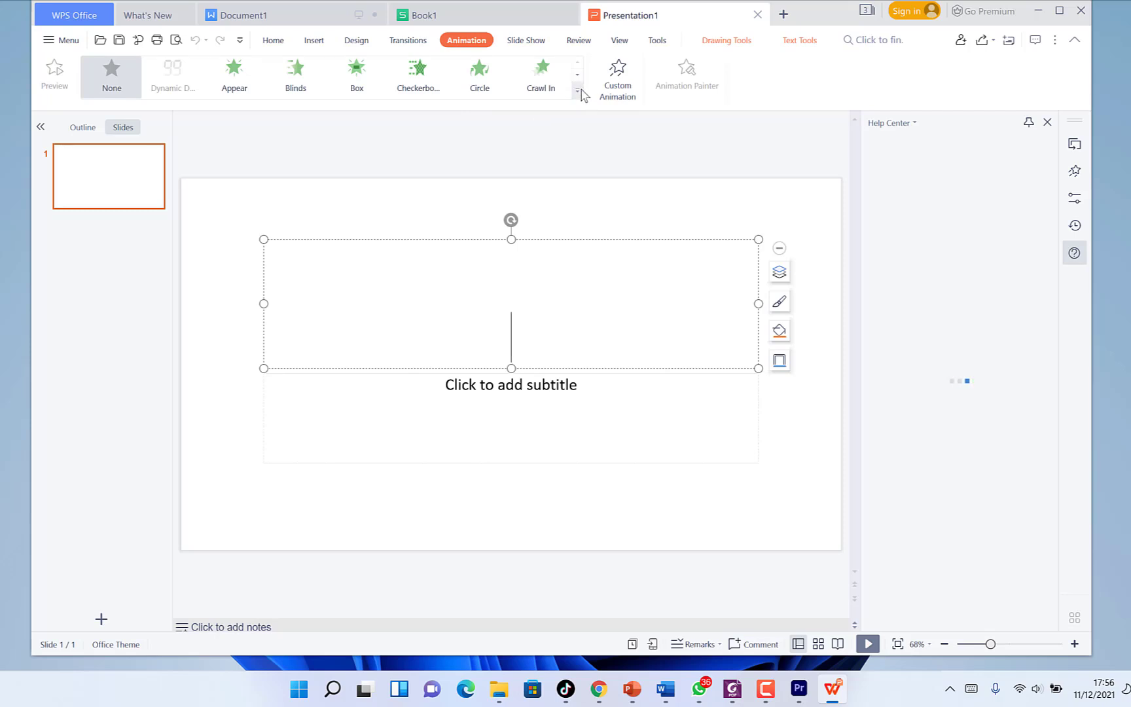
left_click(579, 92)
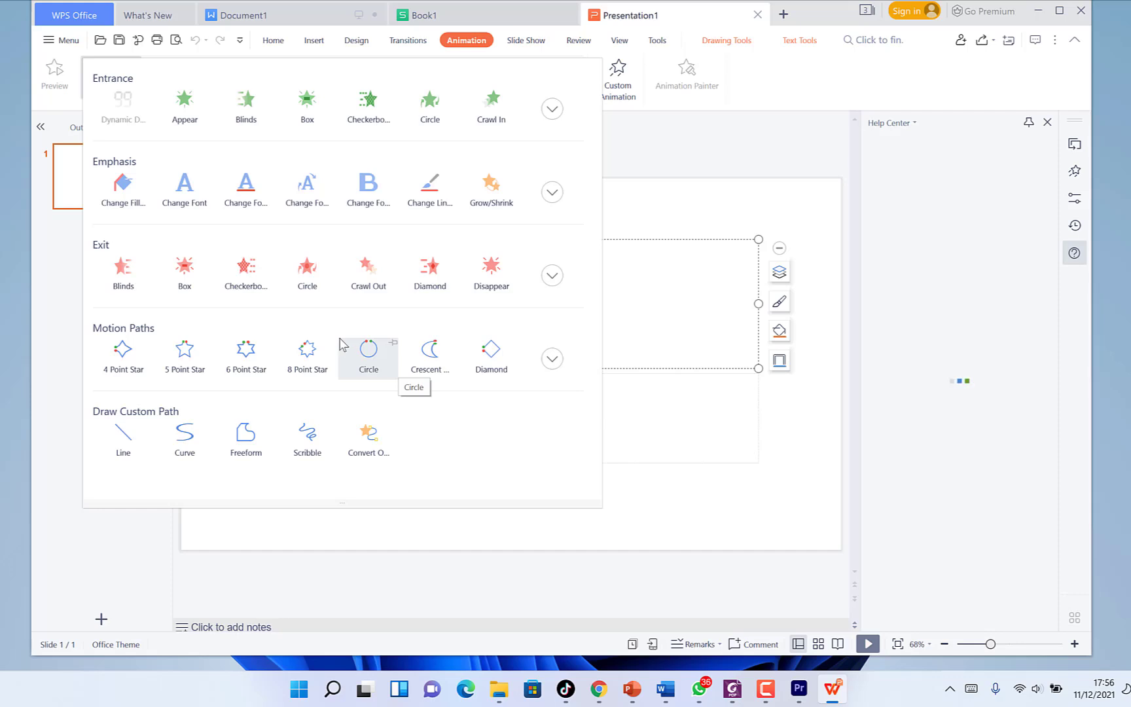
left_click(525, 41)
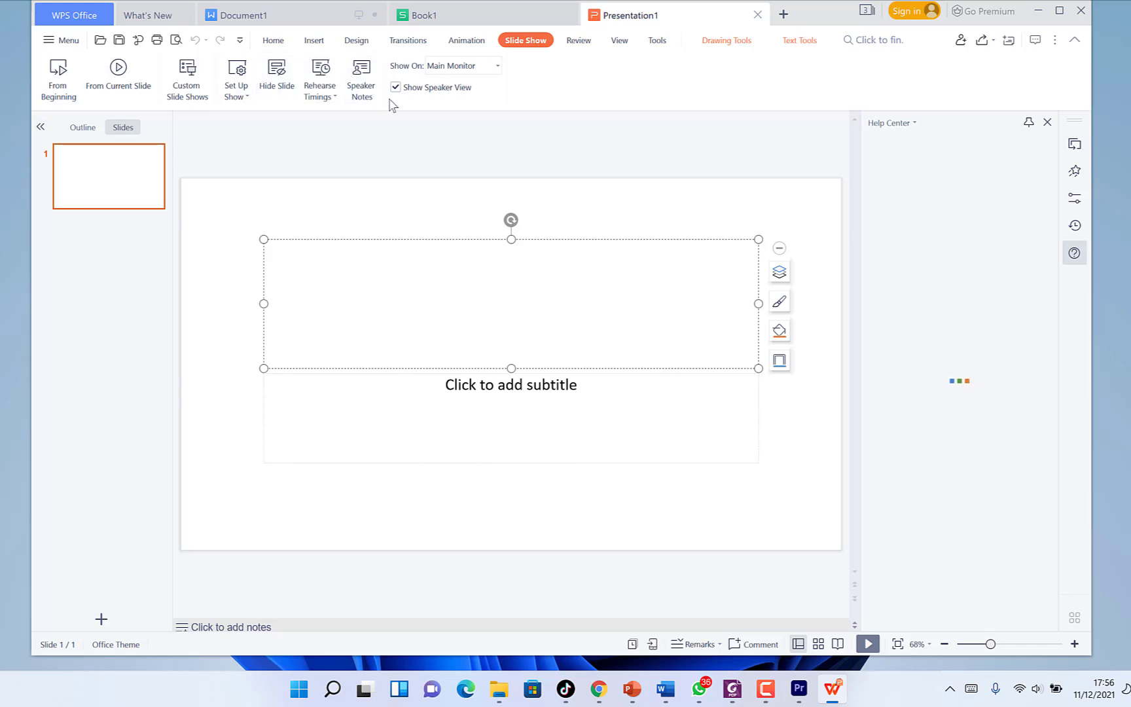
Look through the Review, View and Tools ribbons and the PDF creation page, then return to the WPS home screen
left_click(574, 41)
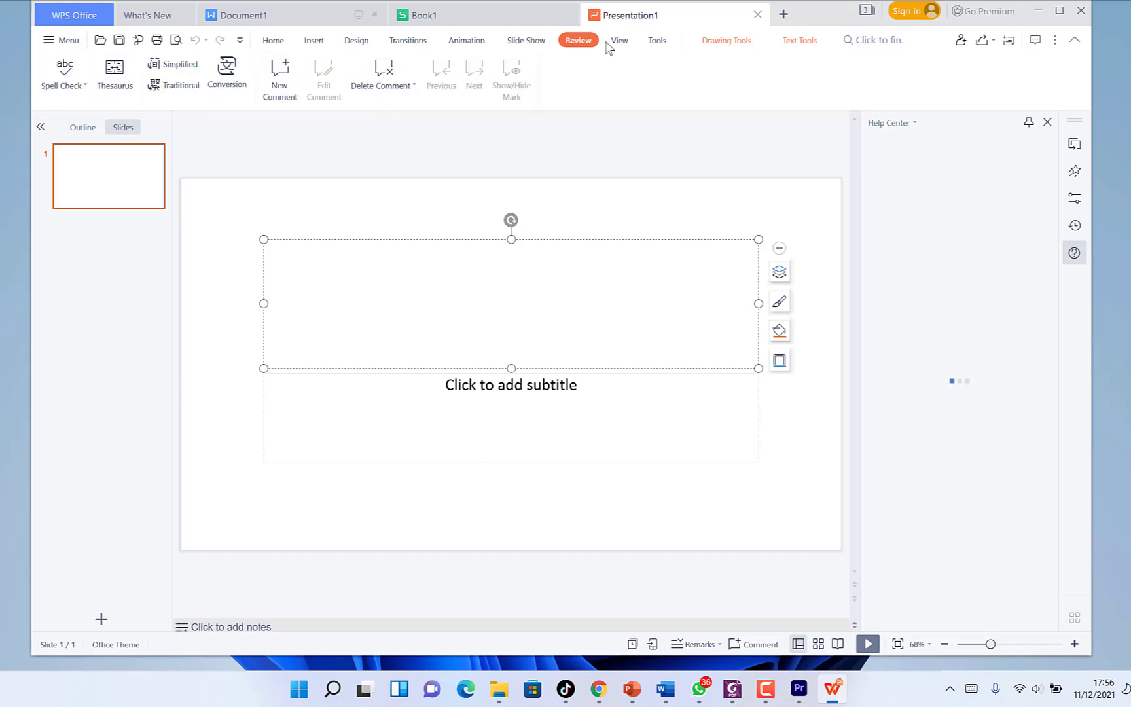
left_click(620, 42)
left_click(648, 48)
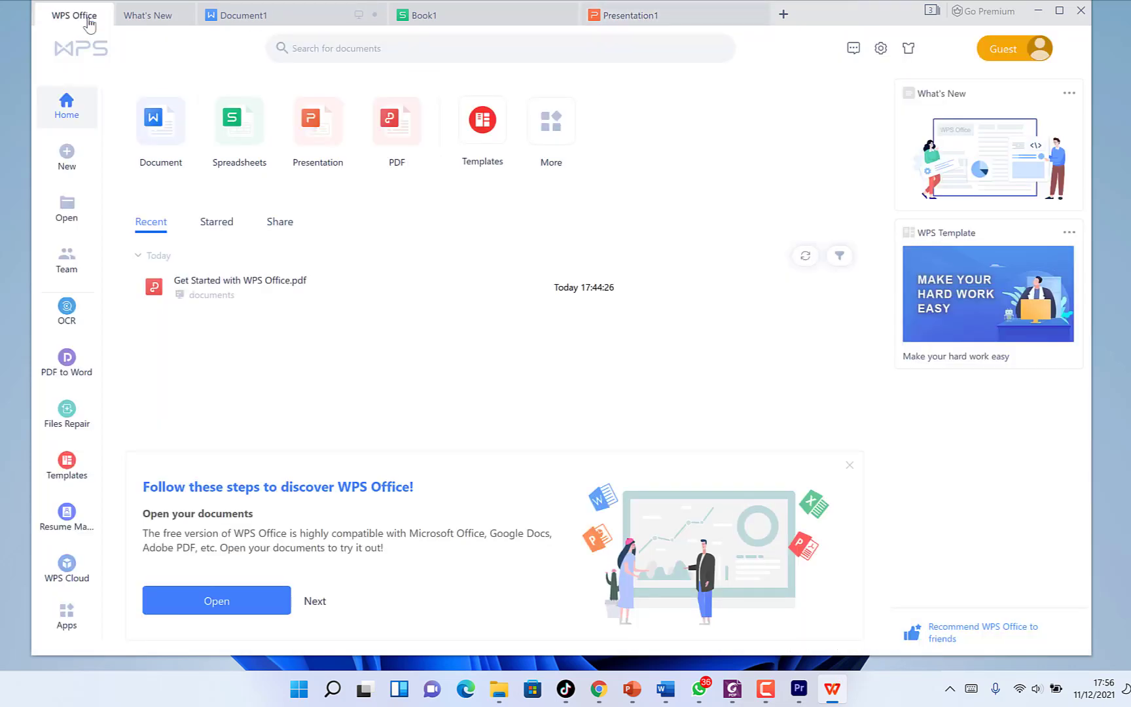
left_click(392, 136)
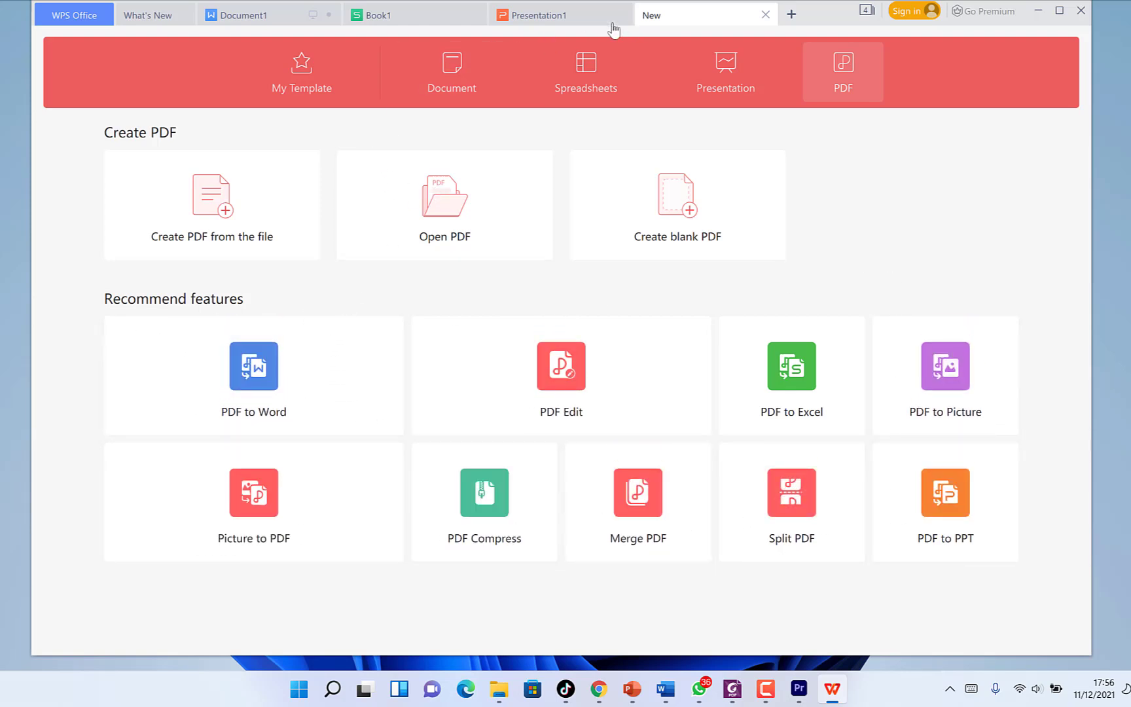
left_click(64, 19)
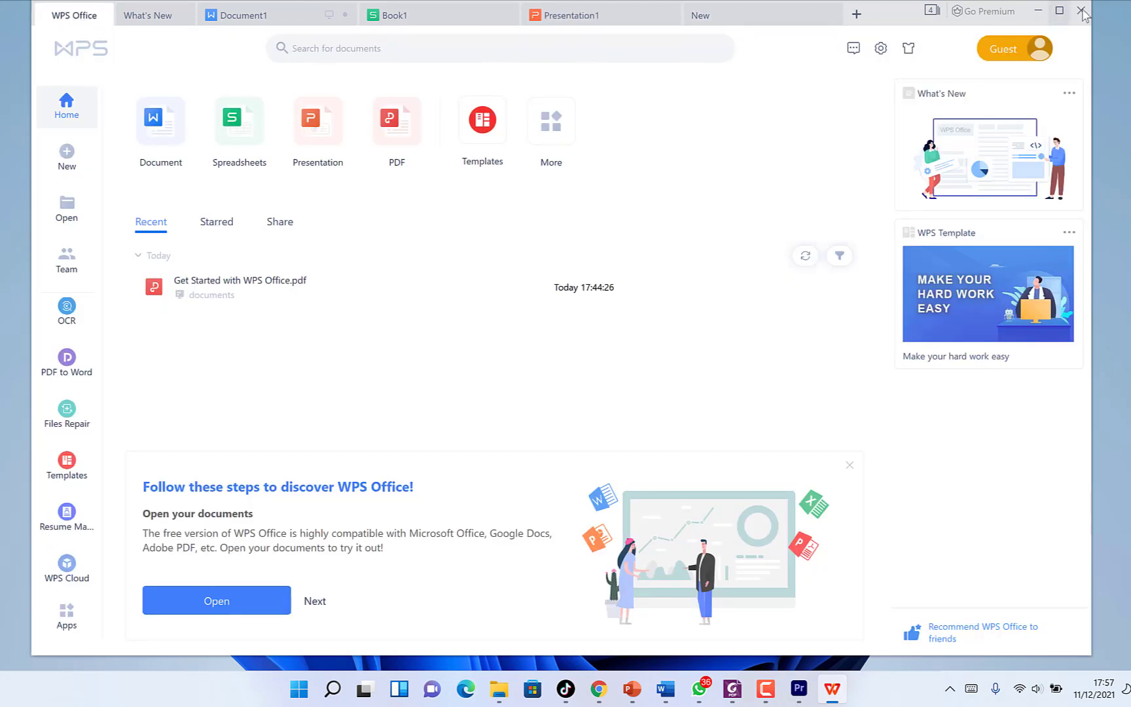
Minimise WPS Office, restore Chrome and load the wps.com pricing page with the Standard, Premium and Business plans
left_click(1038, 12)
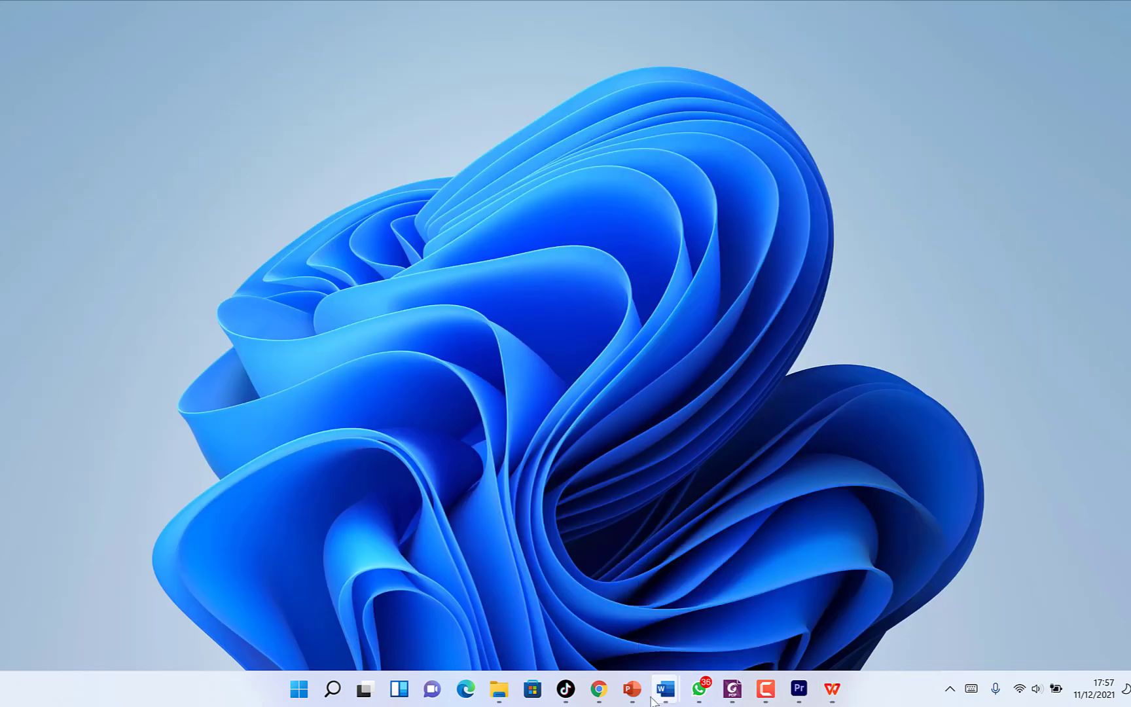
left_click(599, 690)
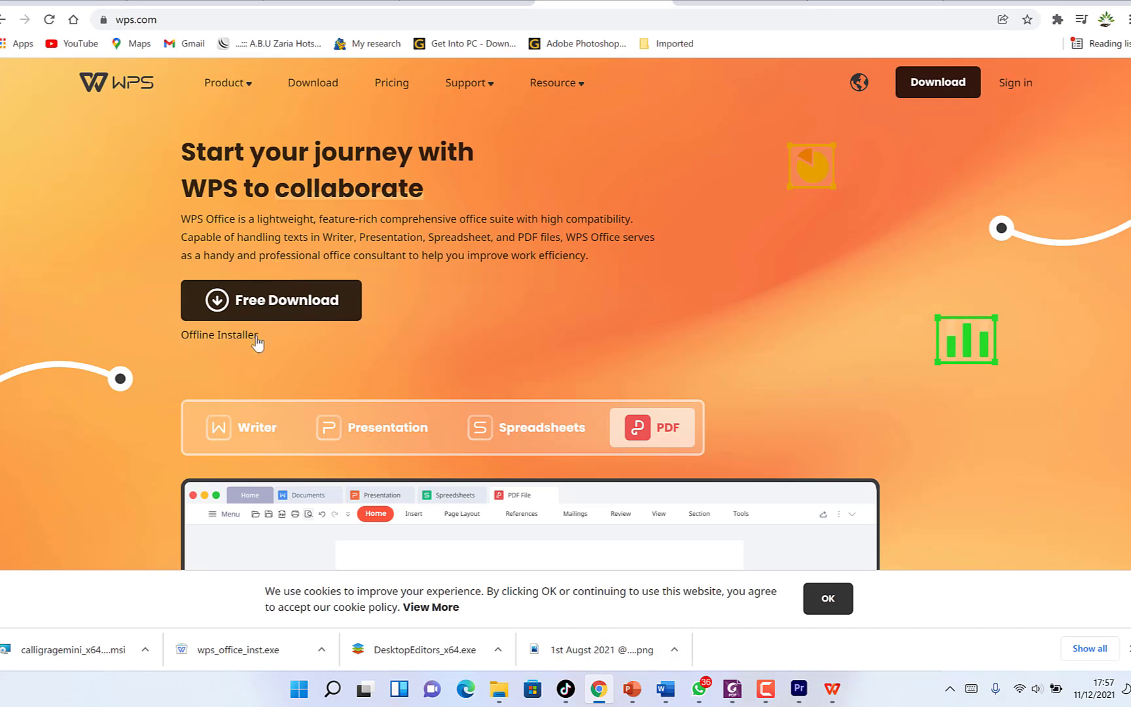
left_click(389, 87)
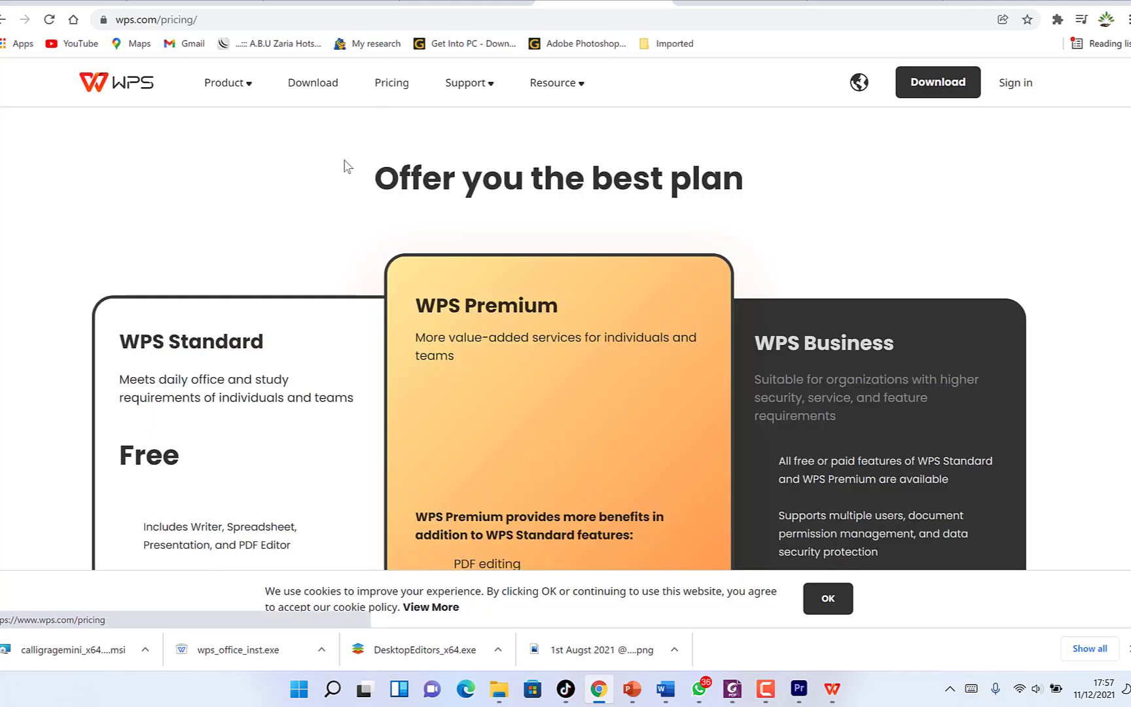
scroll(353, 207, "down", 1)
scroll(291, 244, "down", 2)
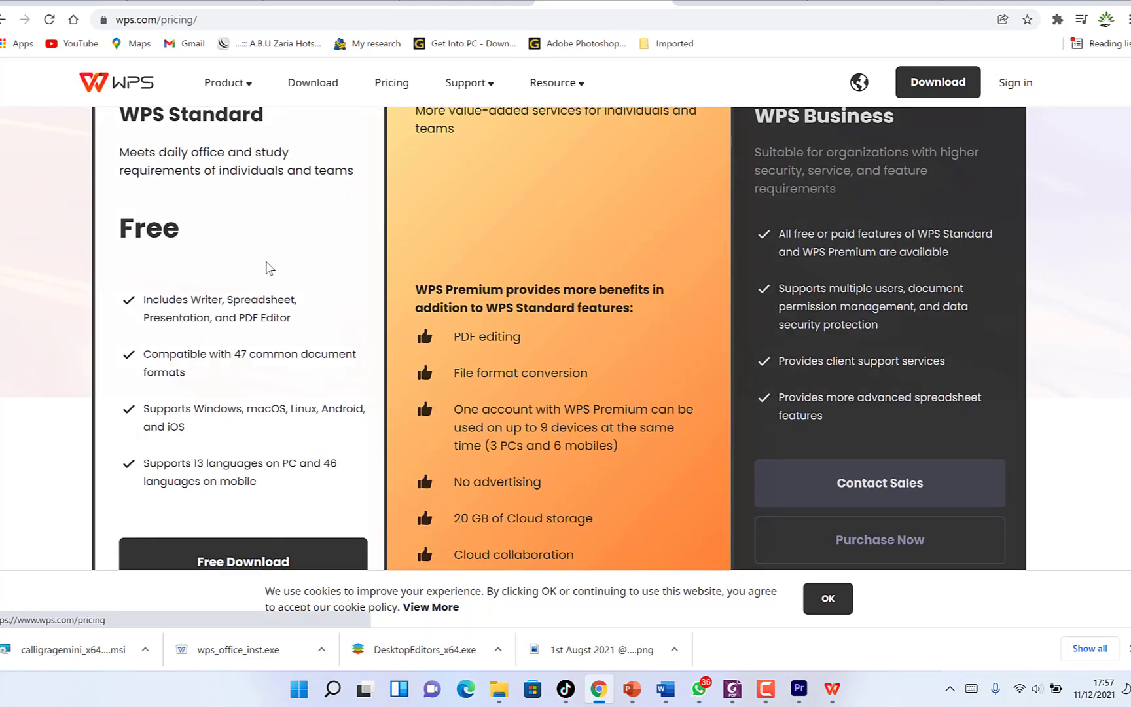
scroll(268, 267, "down", 2)
scroll(268, 268, "up", 3)
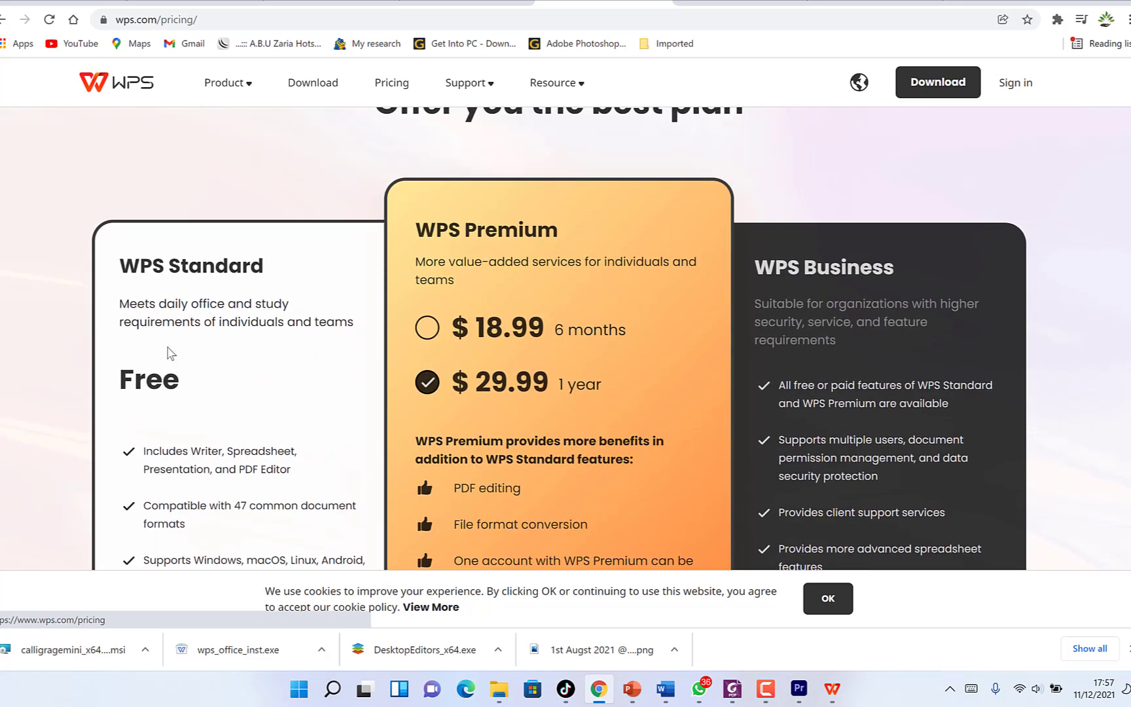
scroll(168, 360, "down", 2)
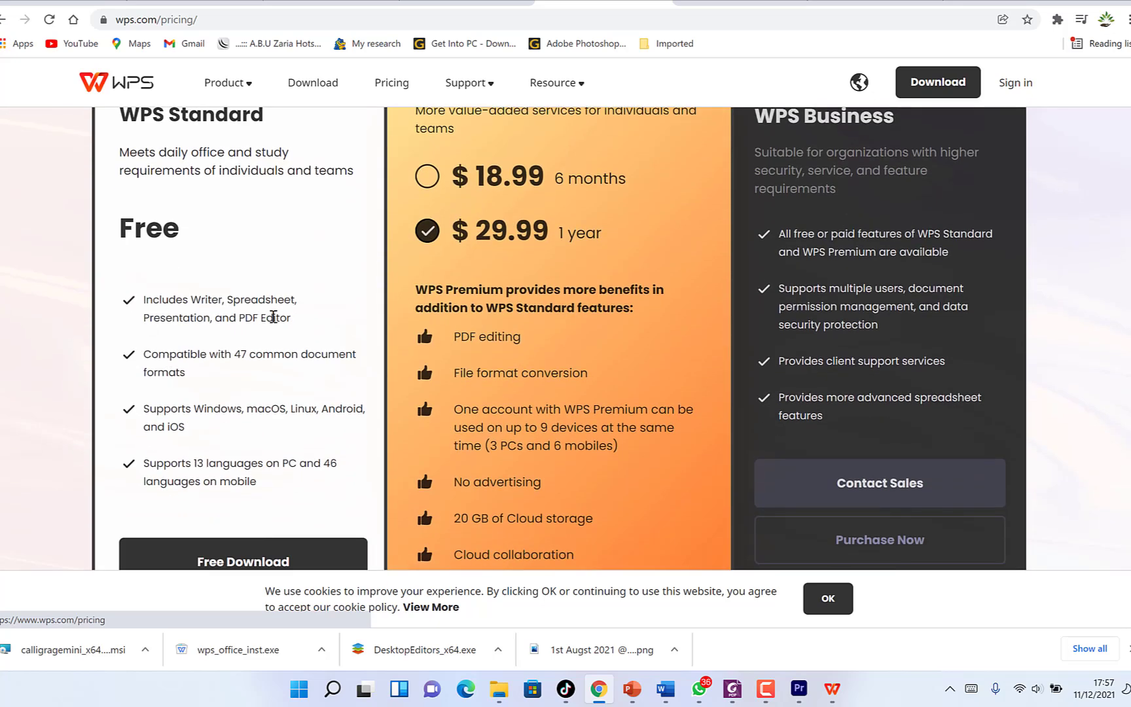
scroll(283, 340, "down", 2)
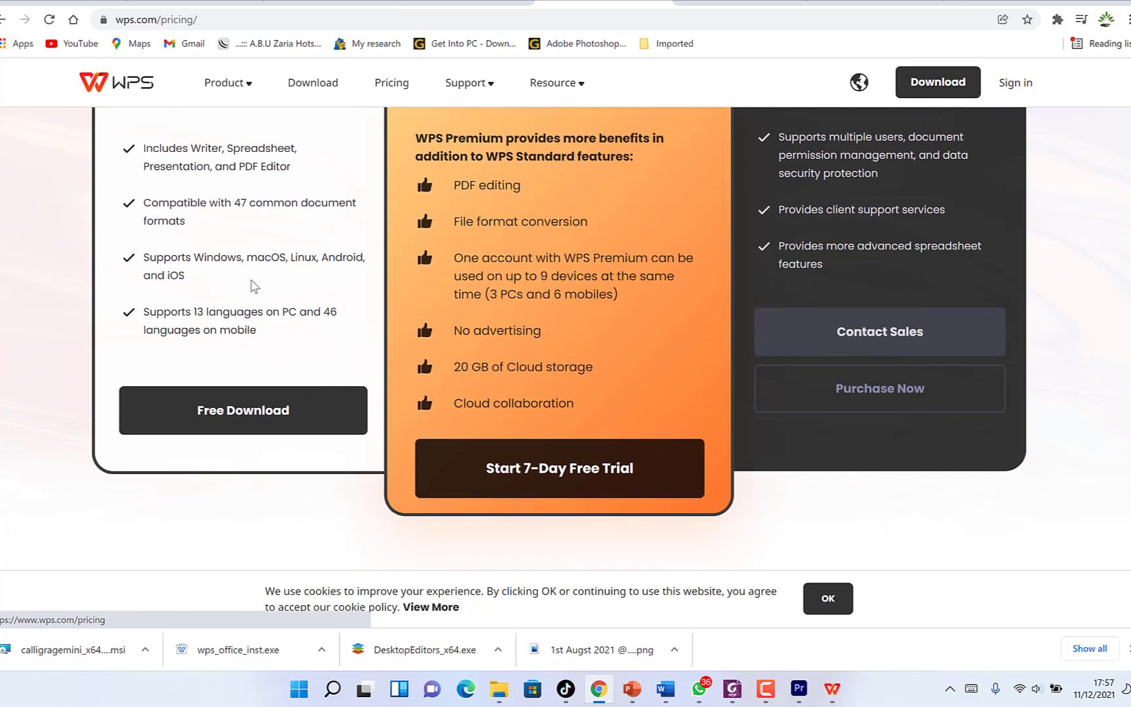
scroll(248, 252, "up", 2)
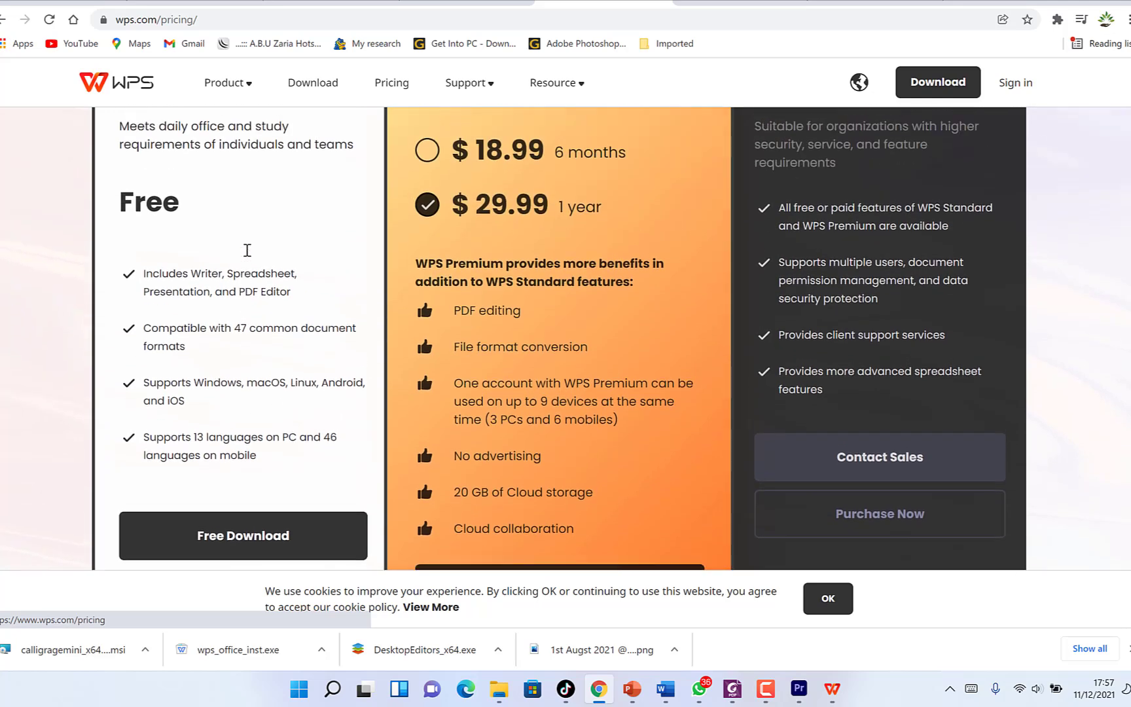
scroll(247, 250, "up", 1)
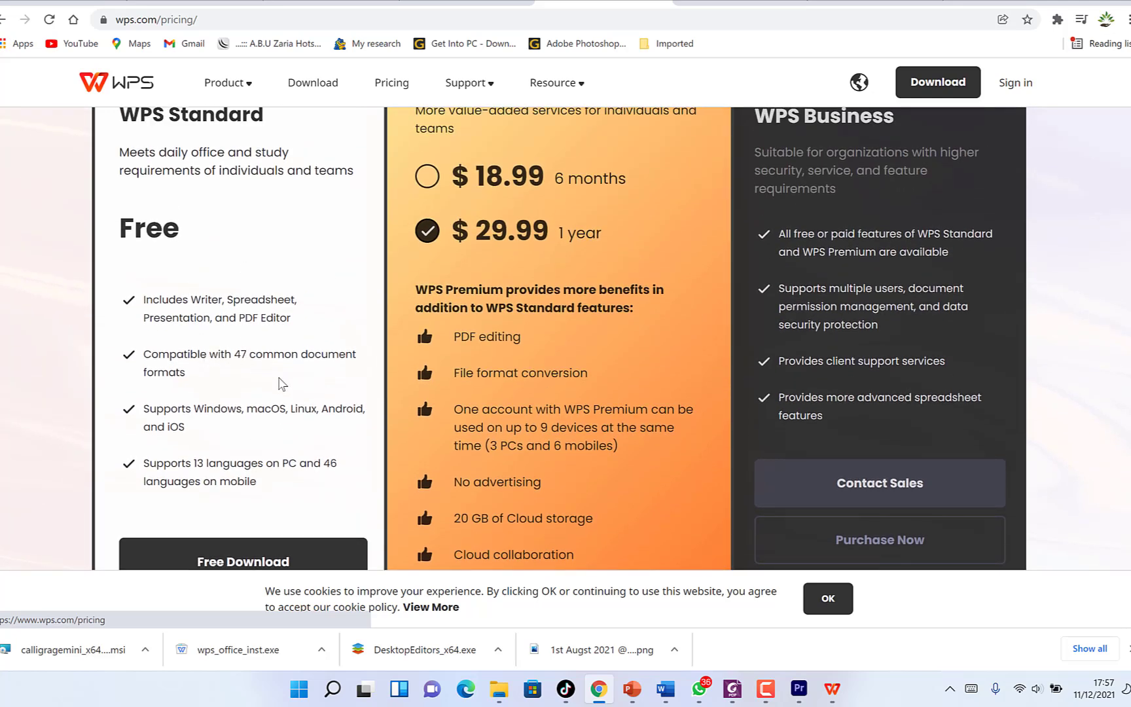
scroll(185, 402, "down", 1)
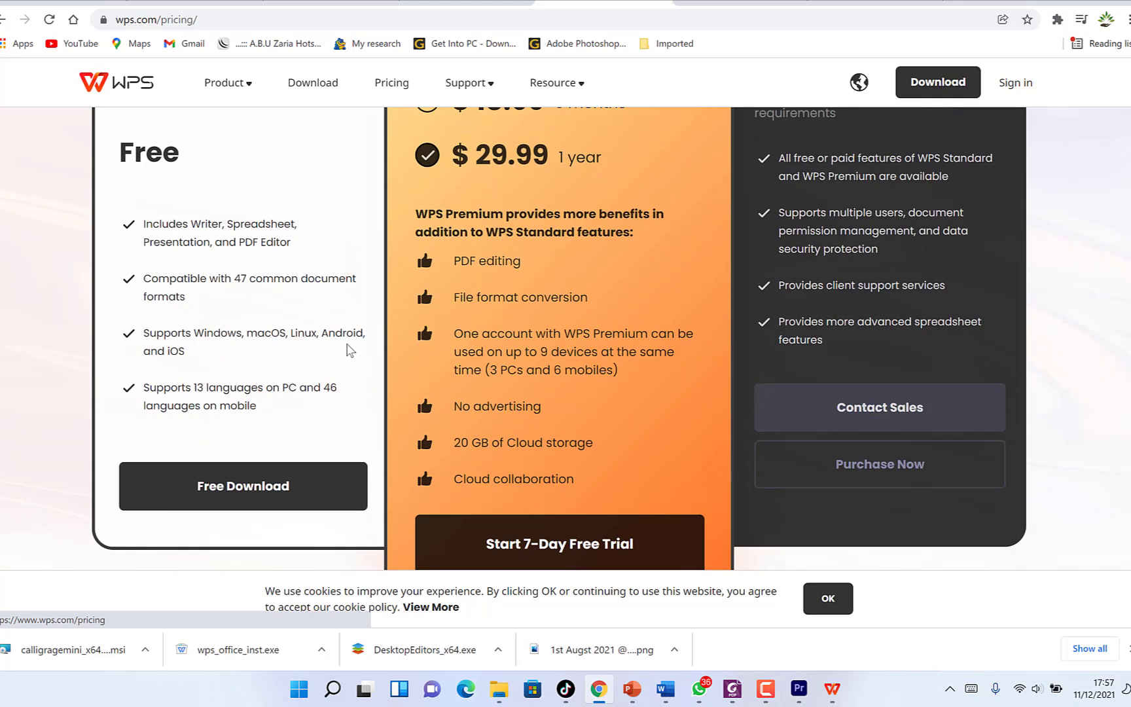
scroll(178, 389, "down", 1)
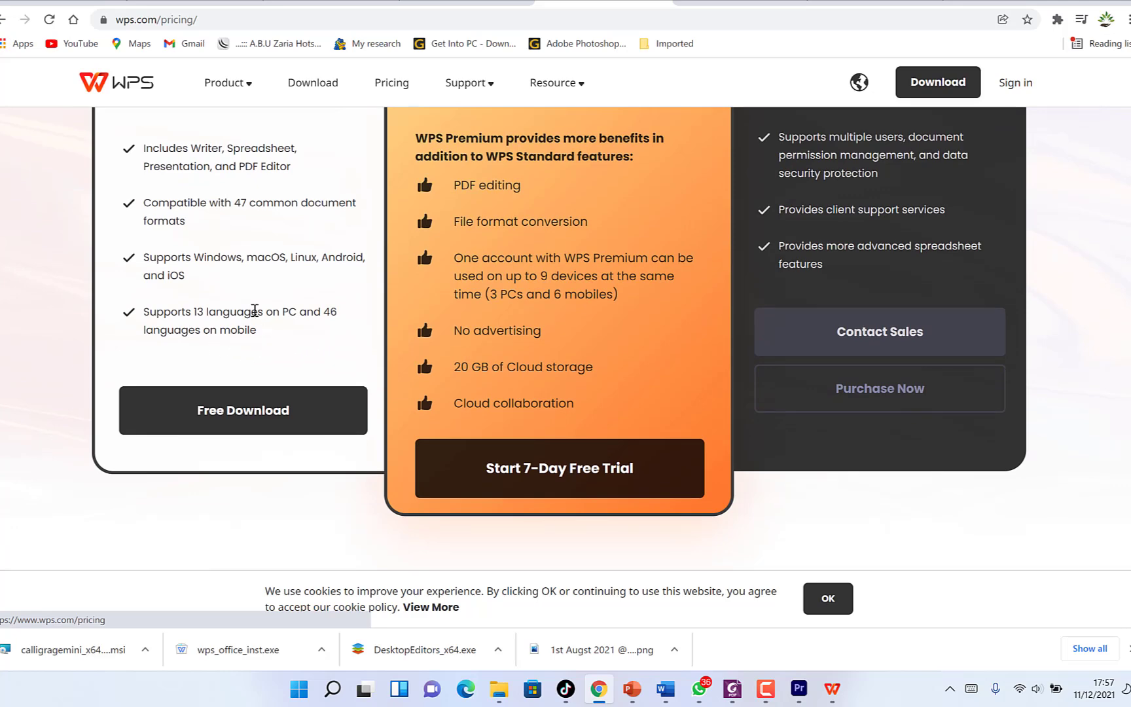
scroll(275, 341, "down", 2)
scroll(275, 342, "up", 5)
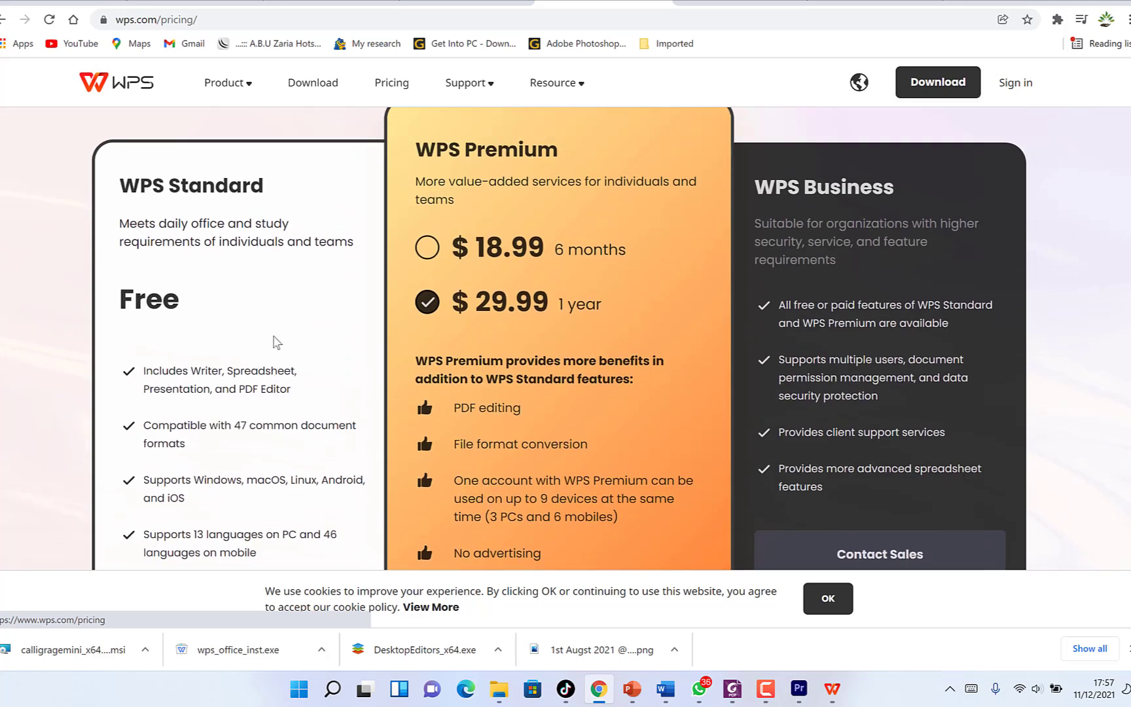
scroll(167, 381, "down", 4)
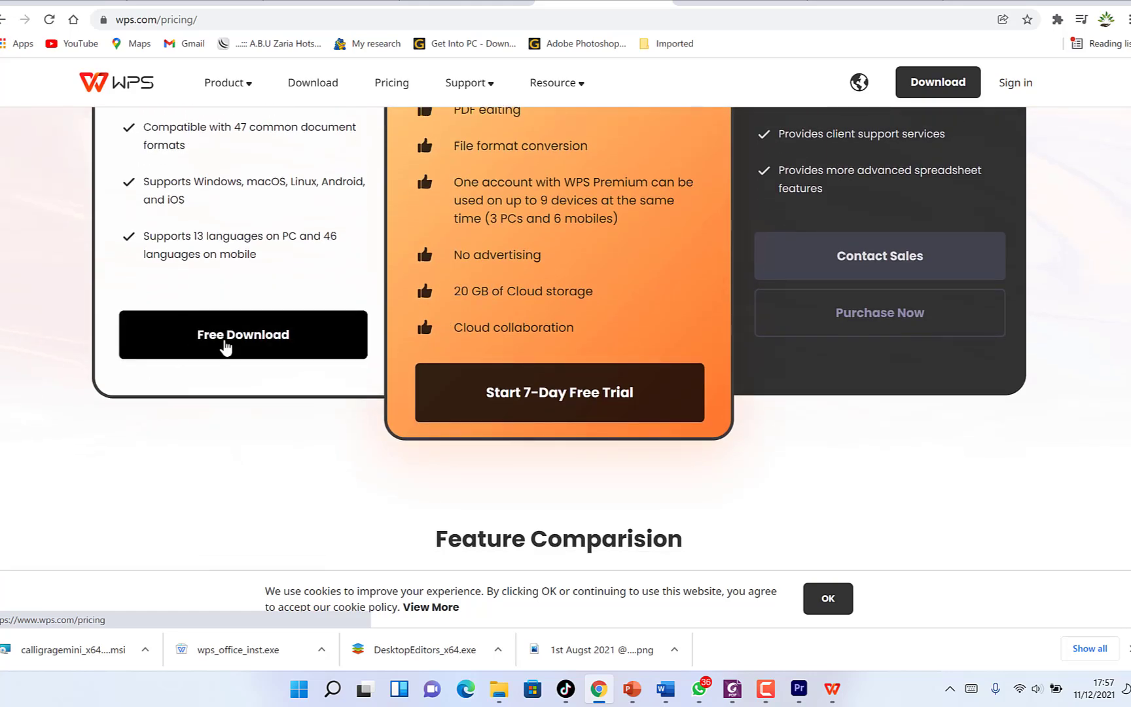
scroll(225, 239, "up", 4)
scroll(275, 442, "down", 3)
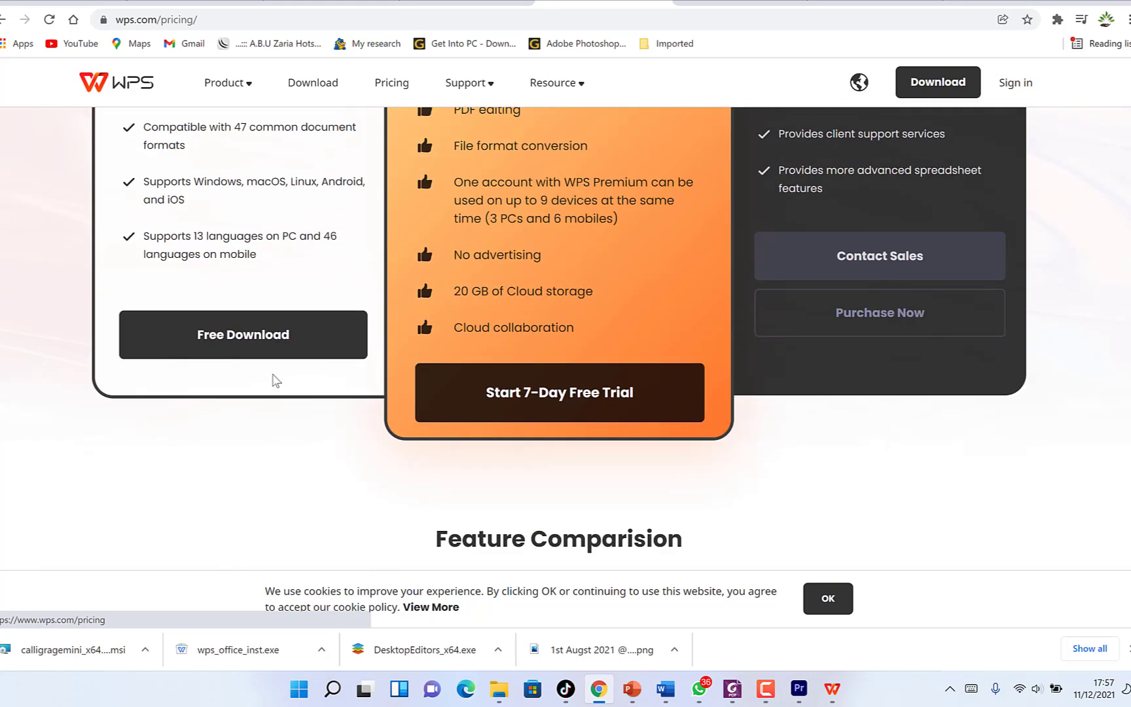
scroll(281, 306, "up", 3)
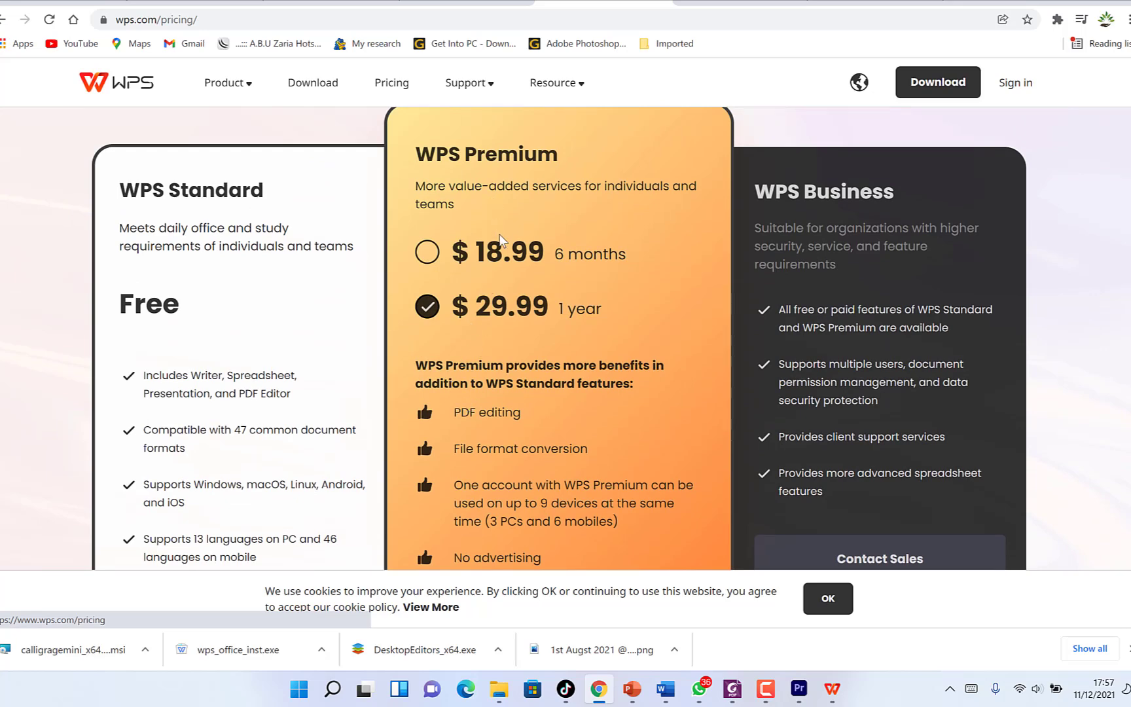
scroll(502, 245, "down", 2)
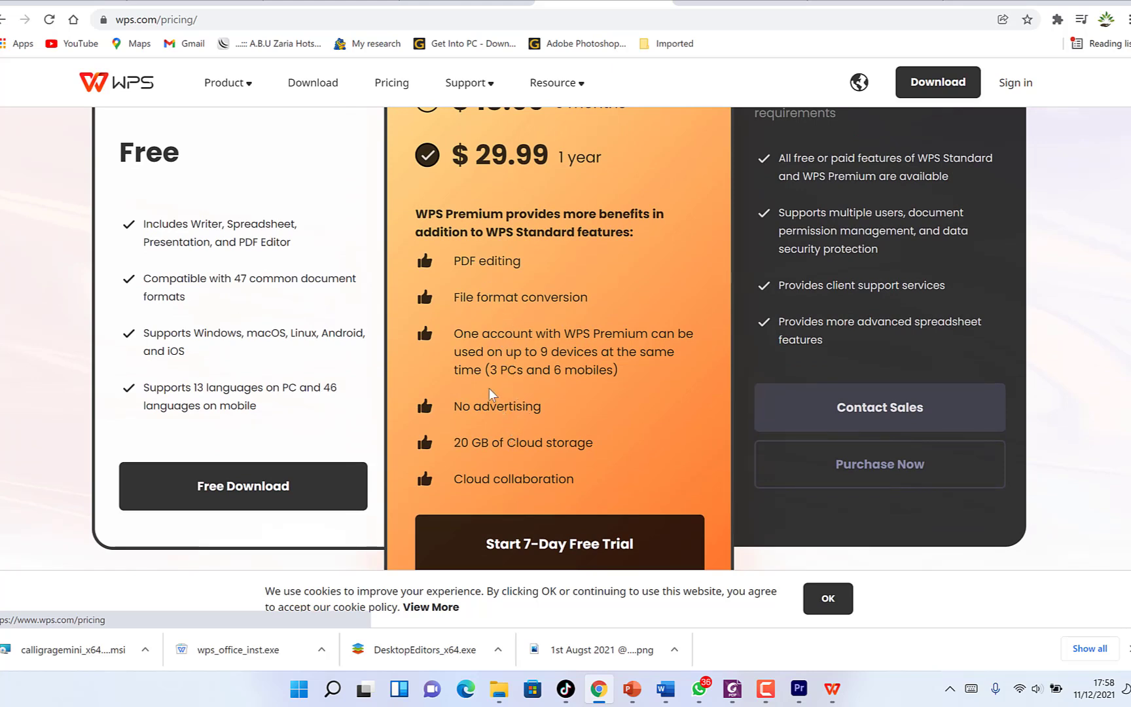
scroll(525, 419, "down", 2)
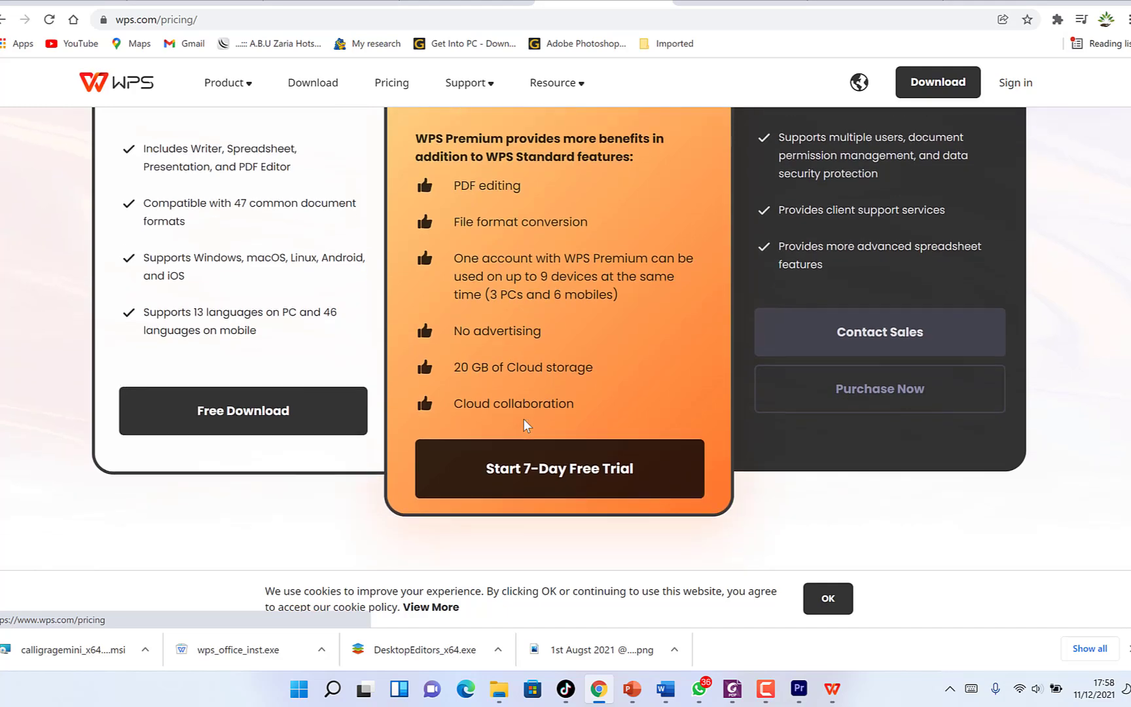
scroll(553, 371, "up", 4)
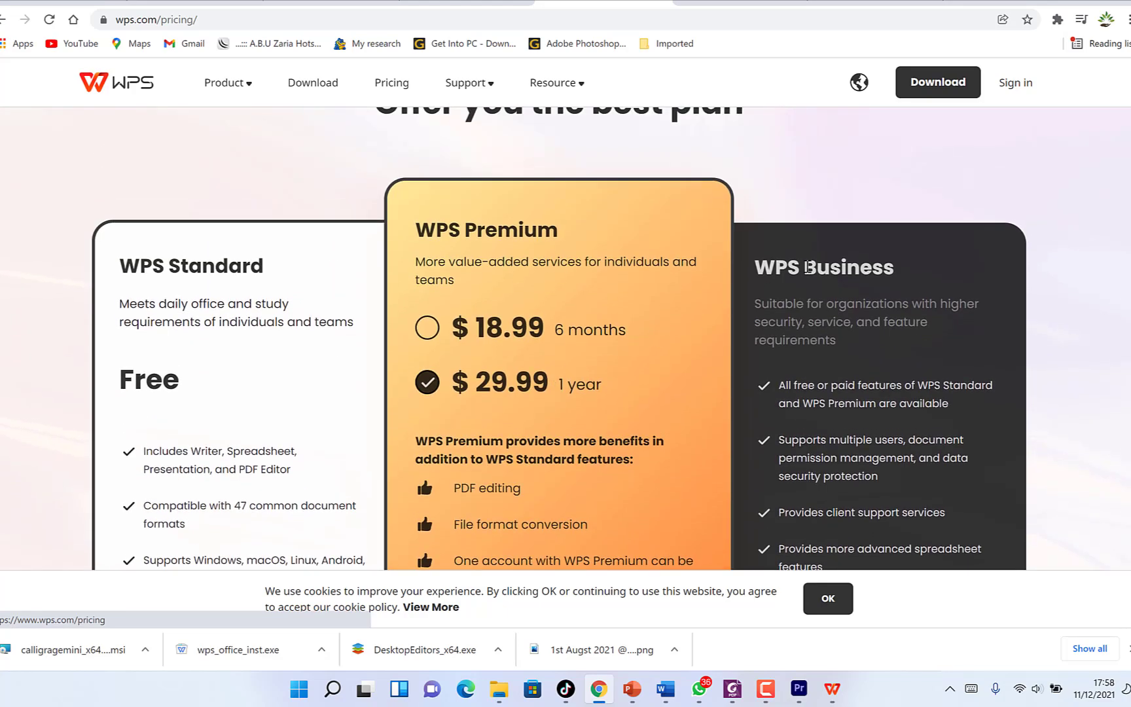
scroll(807, 267, "down", 3)
scroll(774, 304, "up", 4)
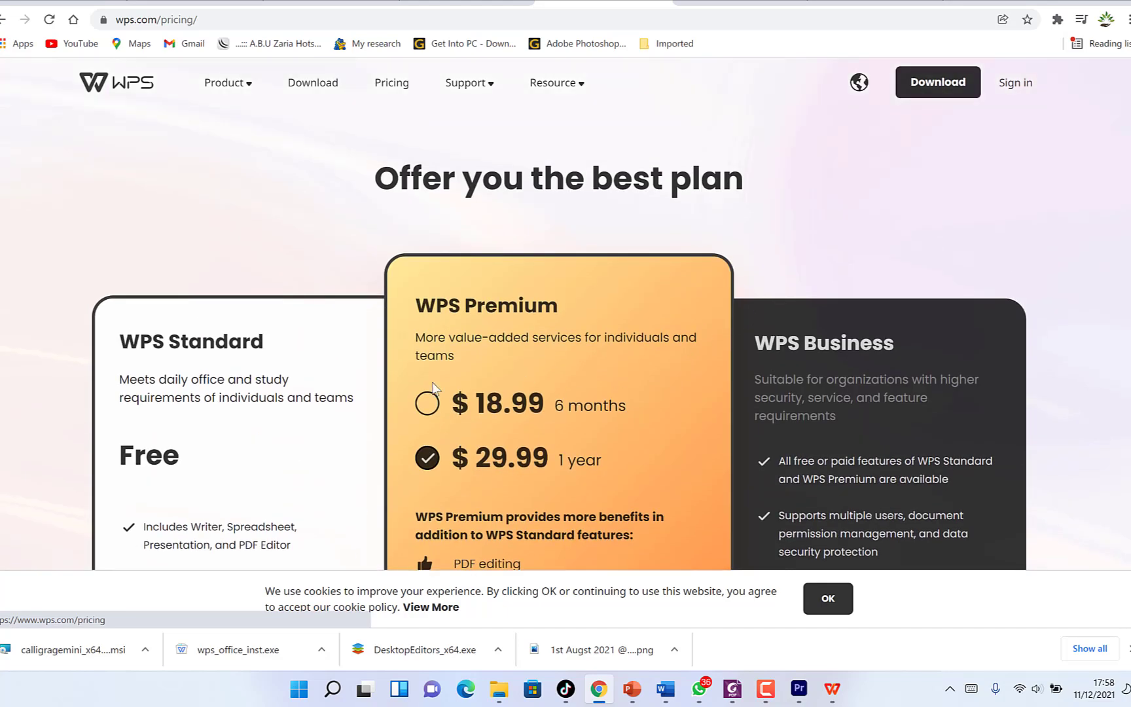
scroll(652, 387, "down", 3)
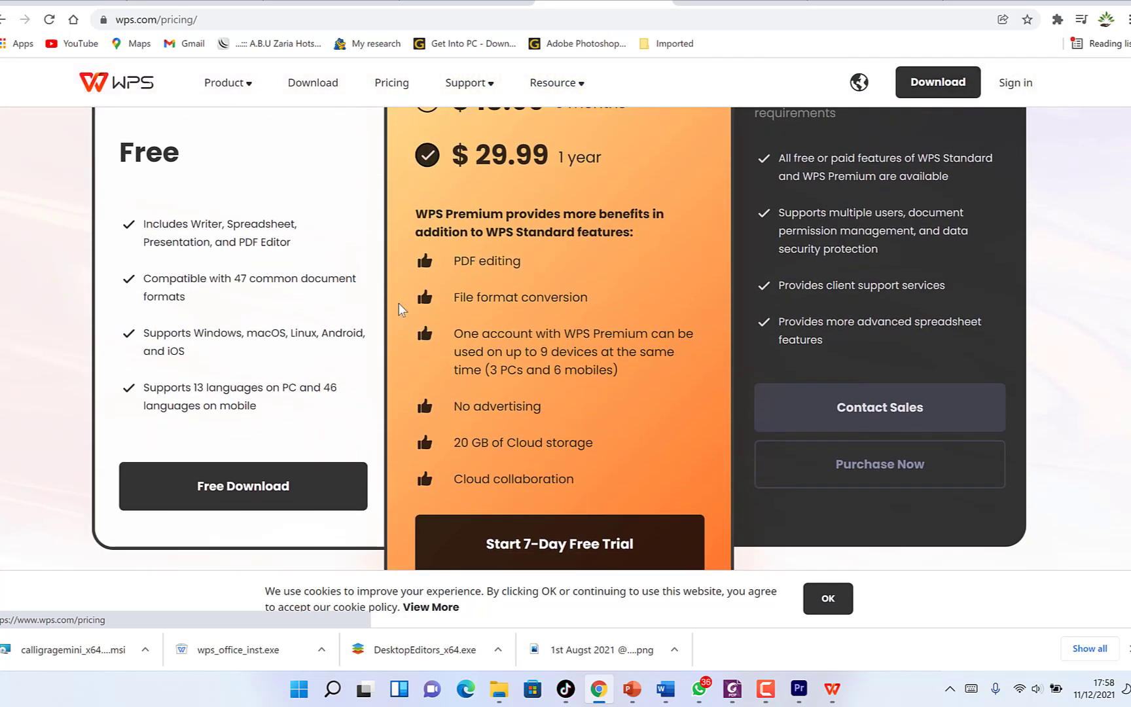
scroll(360, 333, "down", 3)
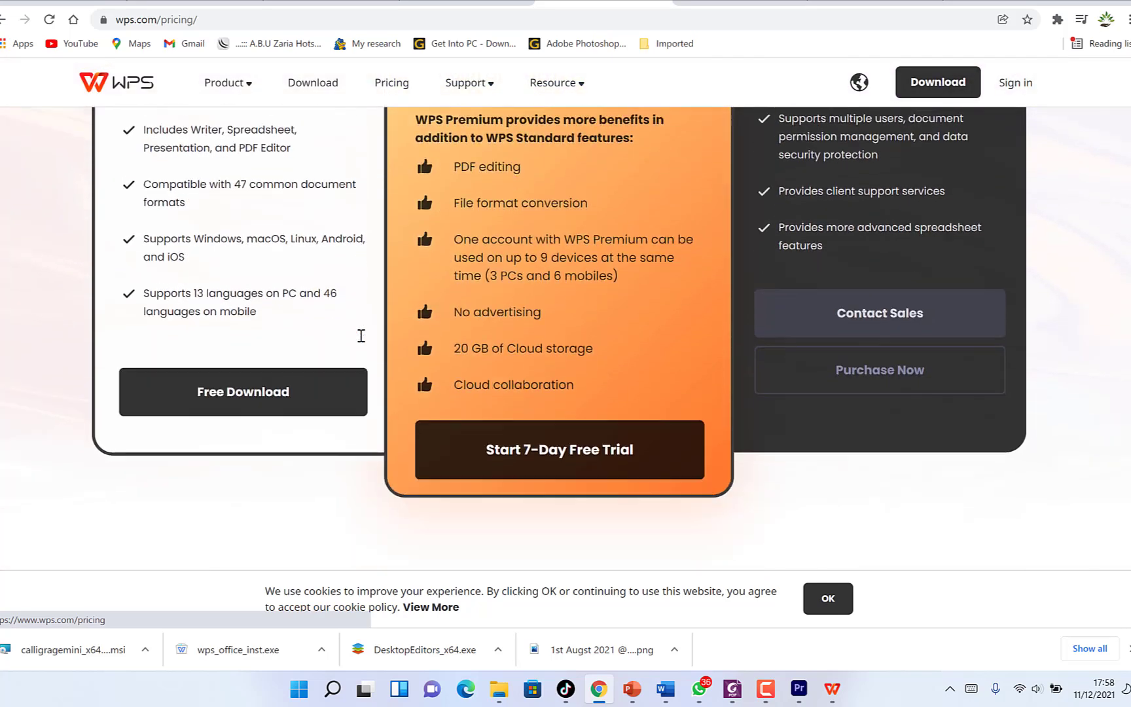
scroll(356, 348, "down", 3)
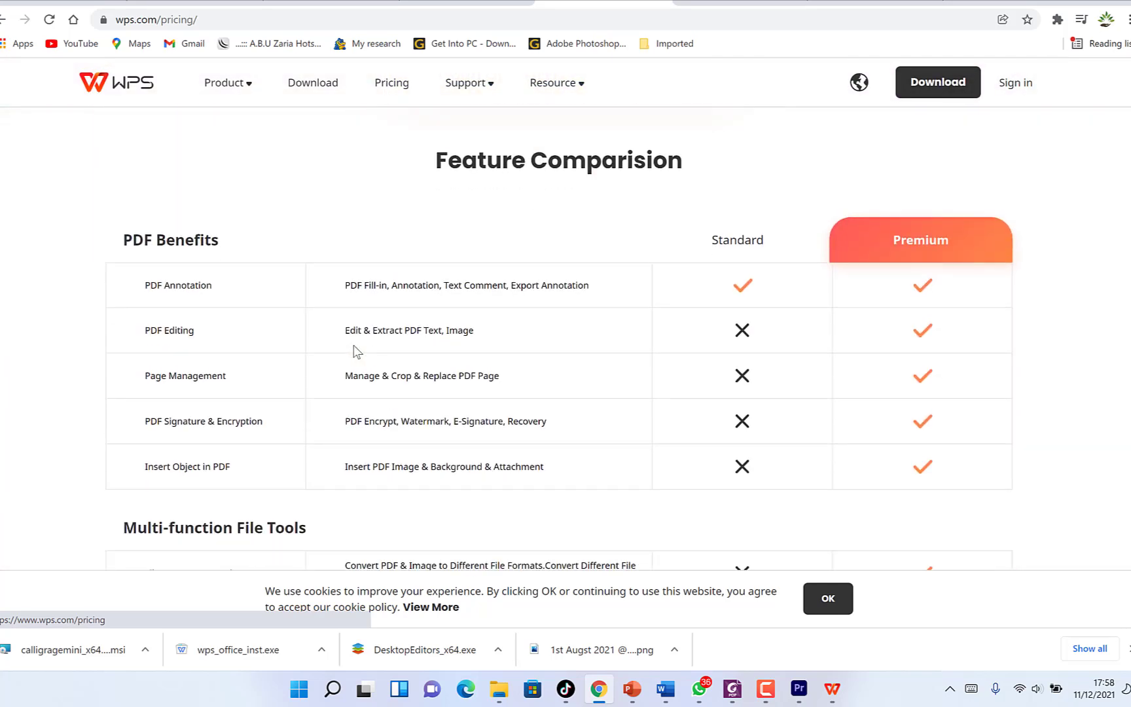